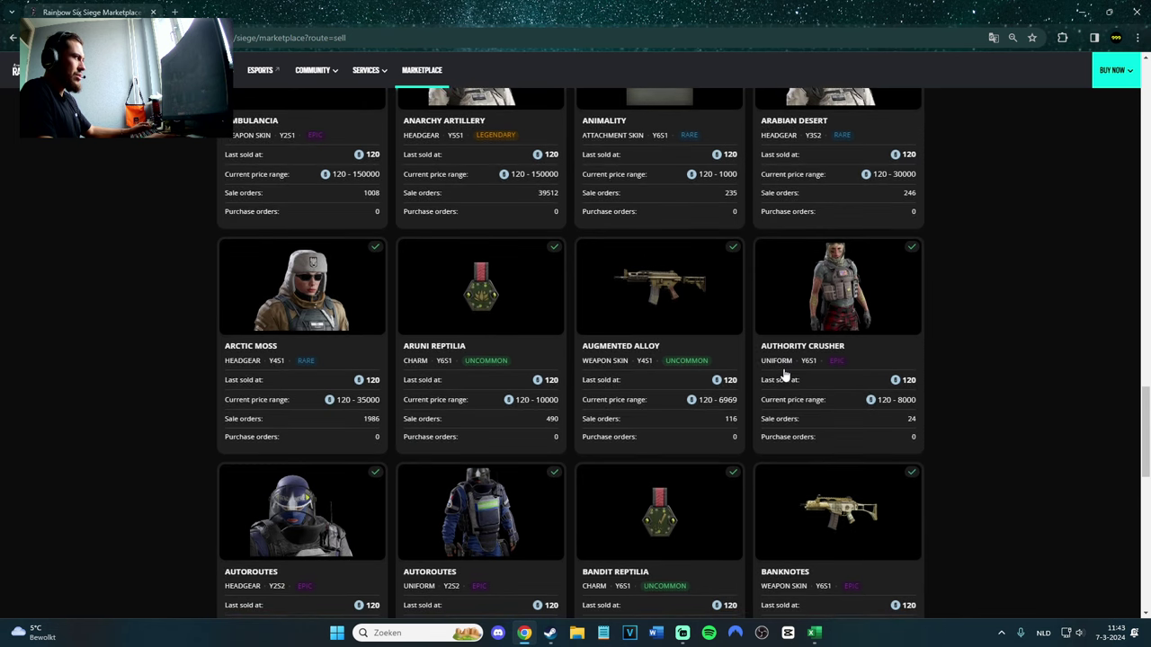
# Look through the sellable items' last sold prices, price ranges and order counts on the Sell page, along with the account's credit balance.
pyautogui.scroll(1, 804, 376)
pyautogui.scroll(1, 806, 380)
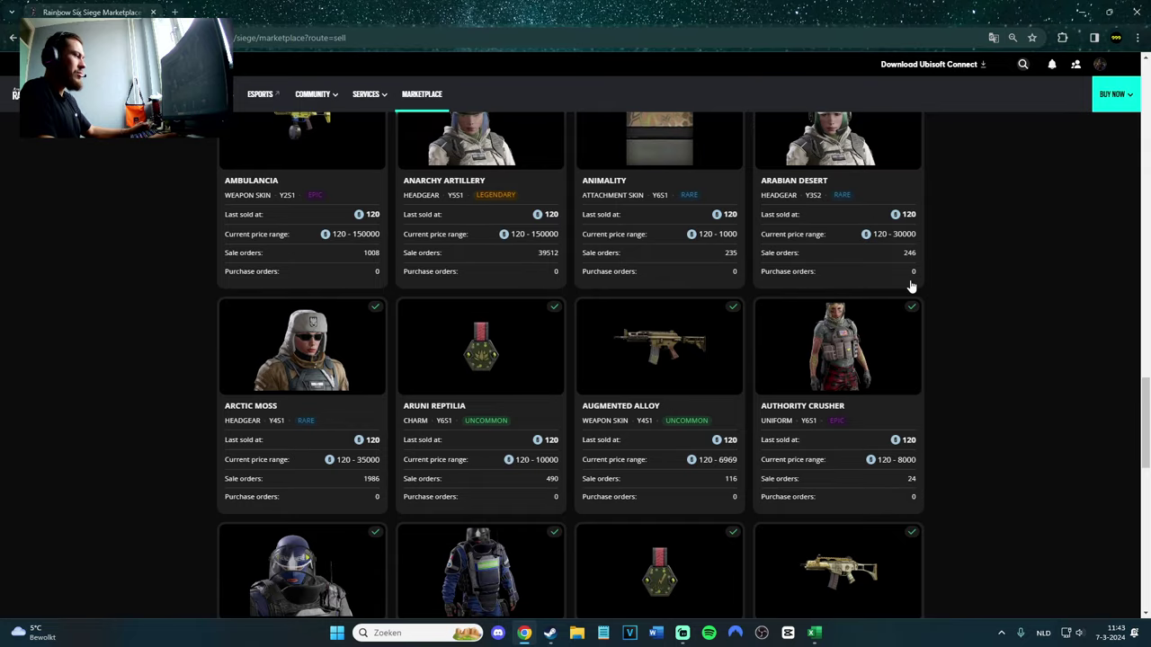
pyautogui.scroll(-3, 859, 364)
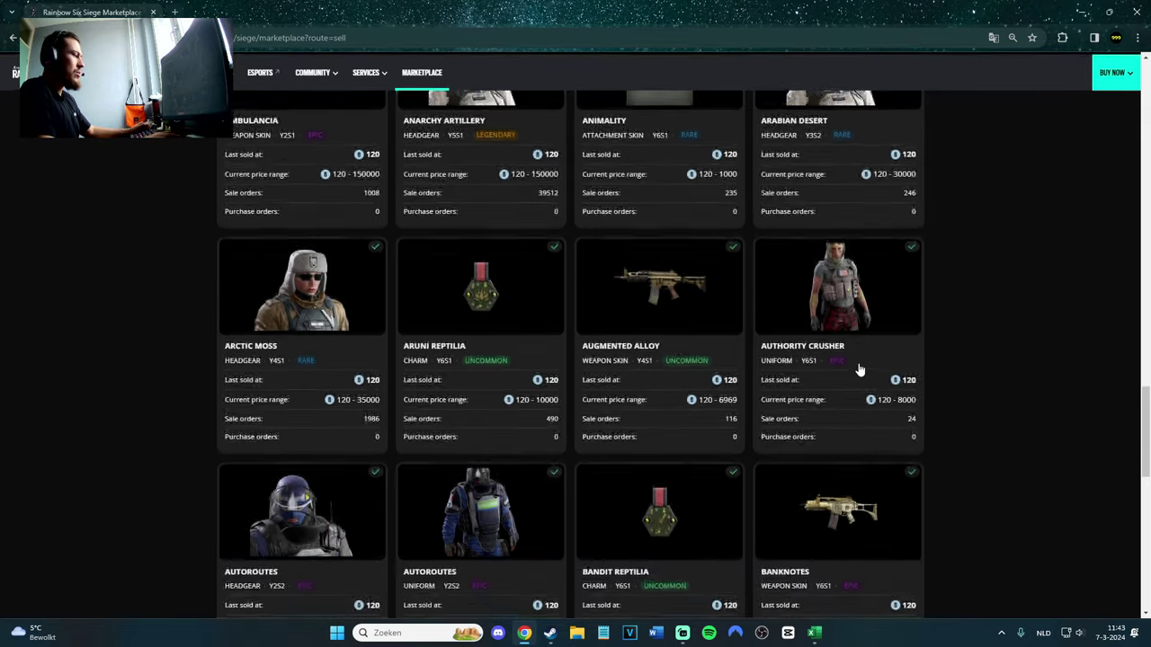
pyautogui.scroll(3, 849, 413)
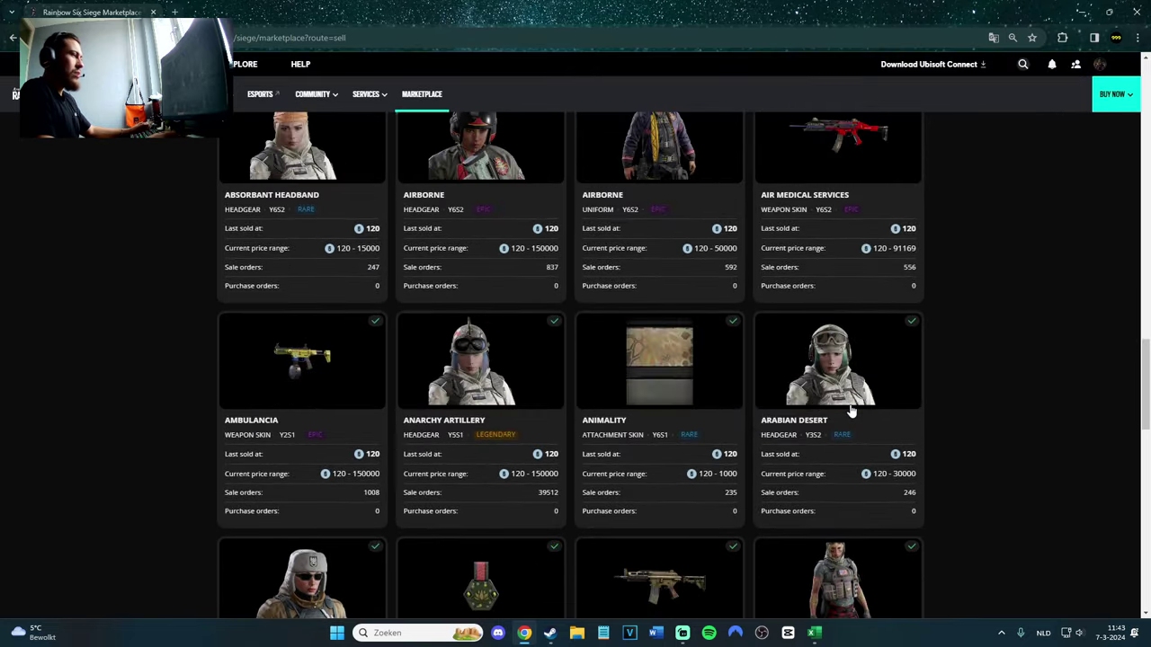
pyautogui.scroll(3, 849, 411)
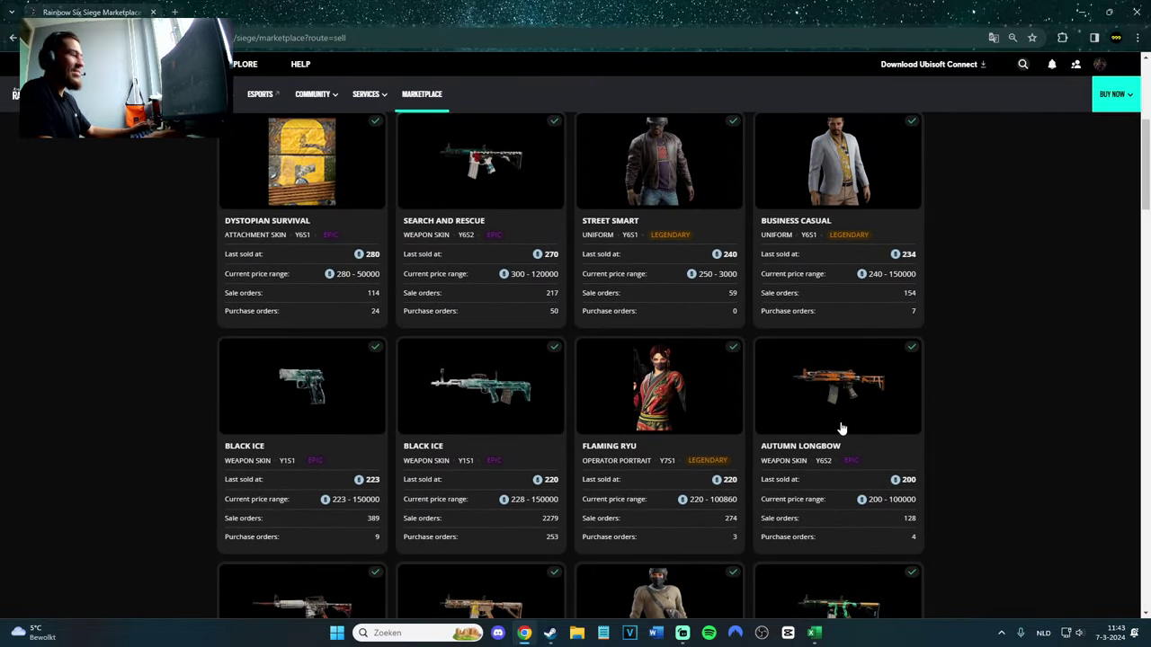
pyautogui.scroll(4, 842, 429)
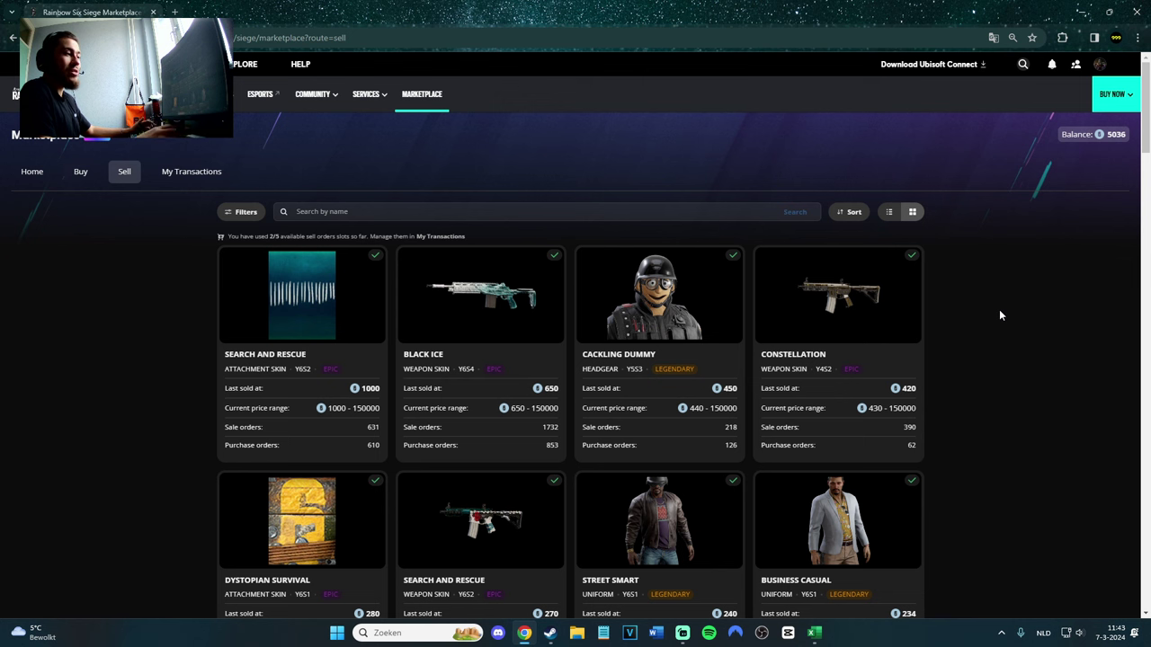
pyautogui.click(1111, 142)
pyautogui.click(1033, 275)
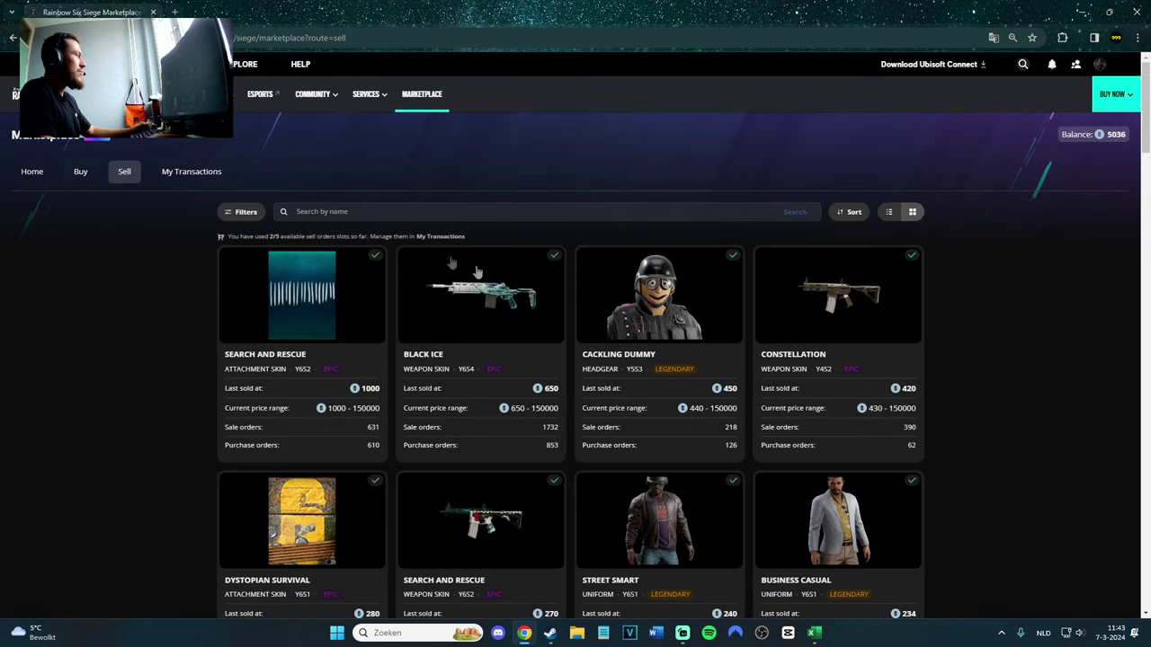
# Open My Transactions and look over the active sale orders and the order history down to the oldest entries.
pyautogui.click(187, 173)
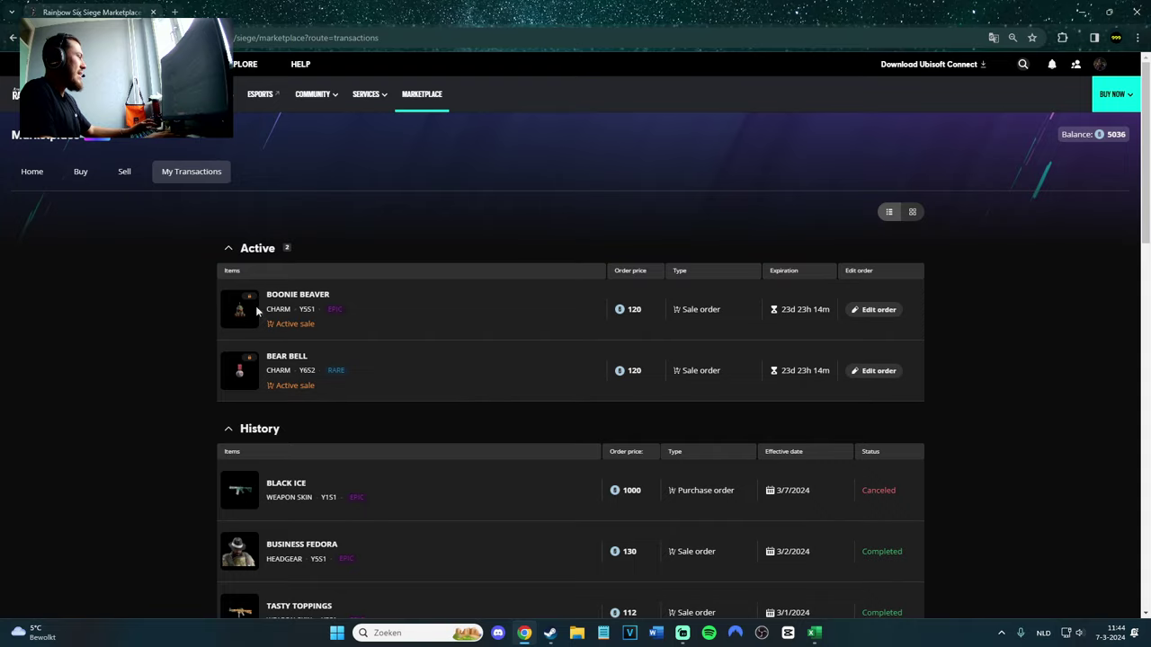
pyautogui.scroll(-1, 154, 345)
pyautogui.scroll(-10, 133, 330)
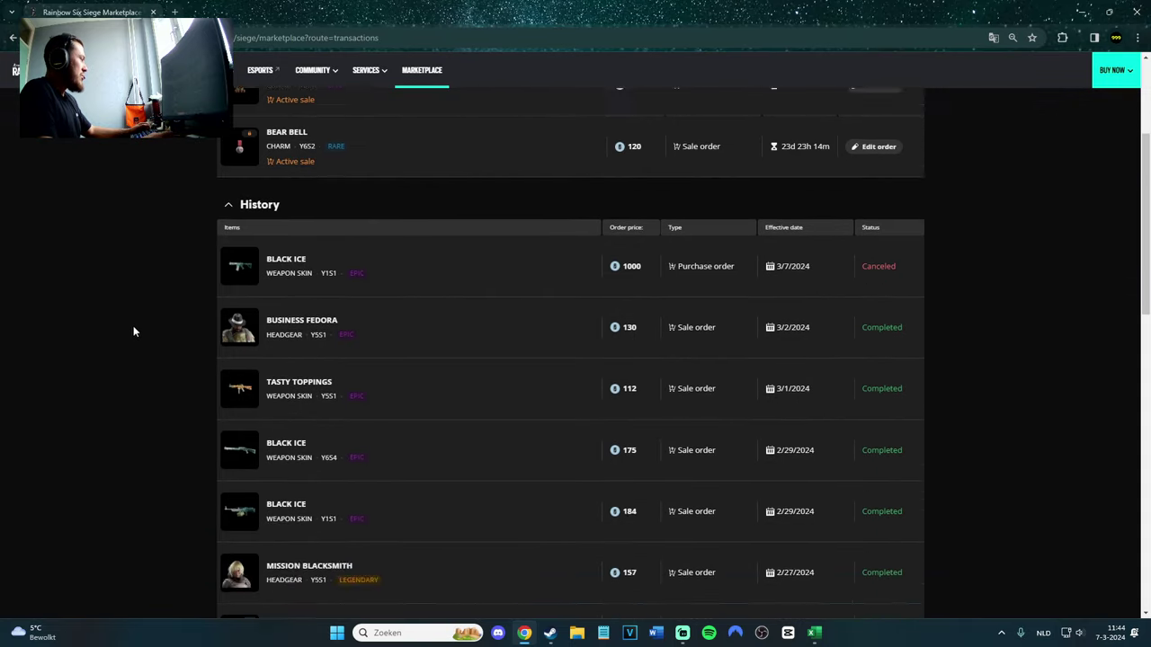
pyautogui.scroll(5, 158, 332)
pyautogui.scroll(4, 162, 334)
pyautogui.scroll(-6, 166, 338)
pyautogui.scroll(-1, 166, 338)
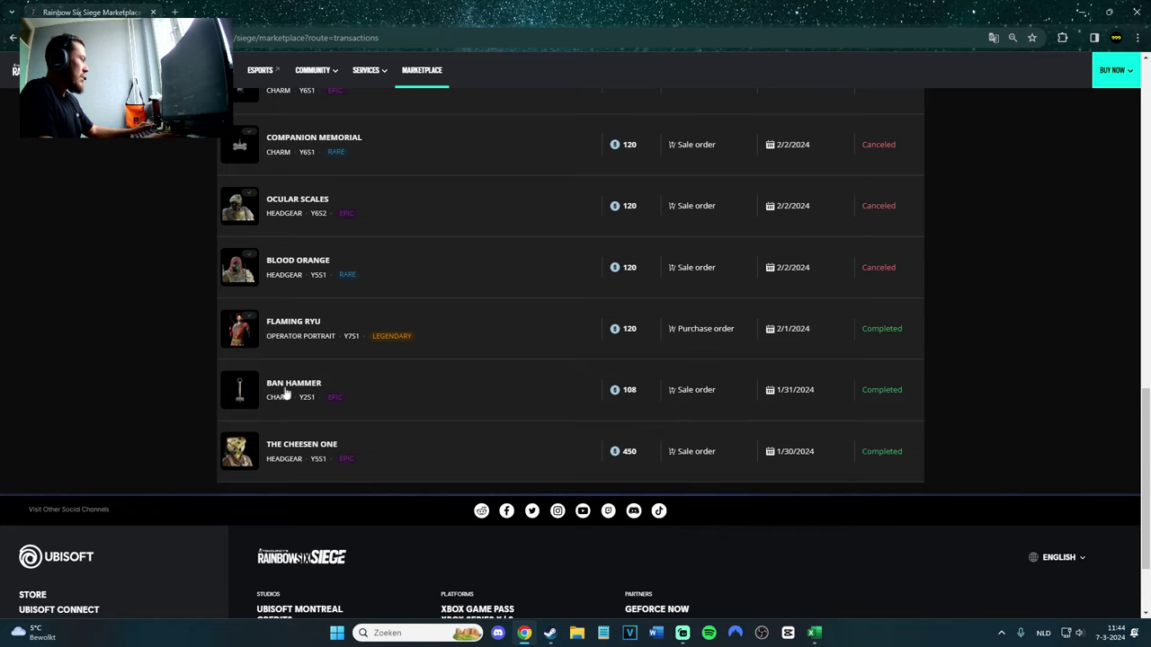
# Examine the order prices and statuses in the history from The Cheesen One to the Daebak weapon skin.
pyautogui.scroll(1, 639, 412)
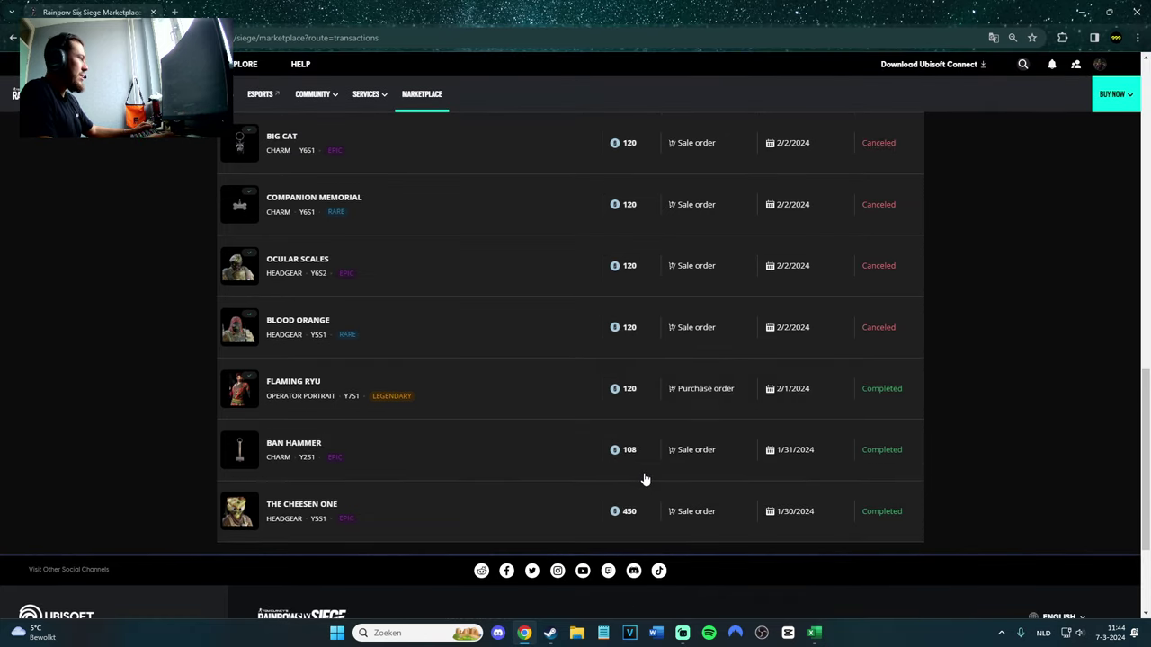
pyautogui.scroll(1, 642, 477)
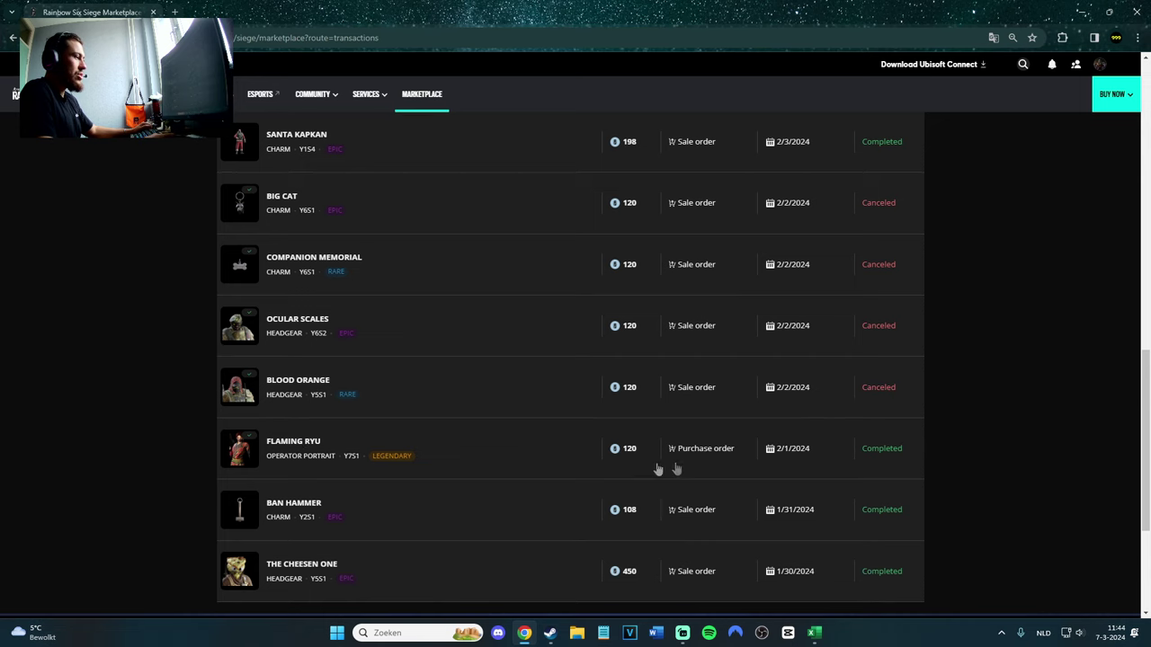
pyautogui.scroll(1, 503, 501)
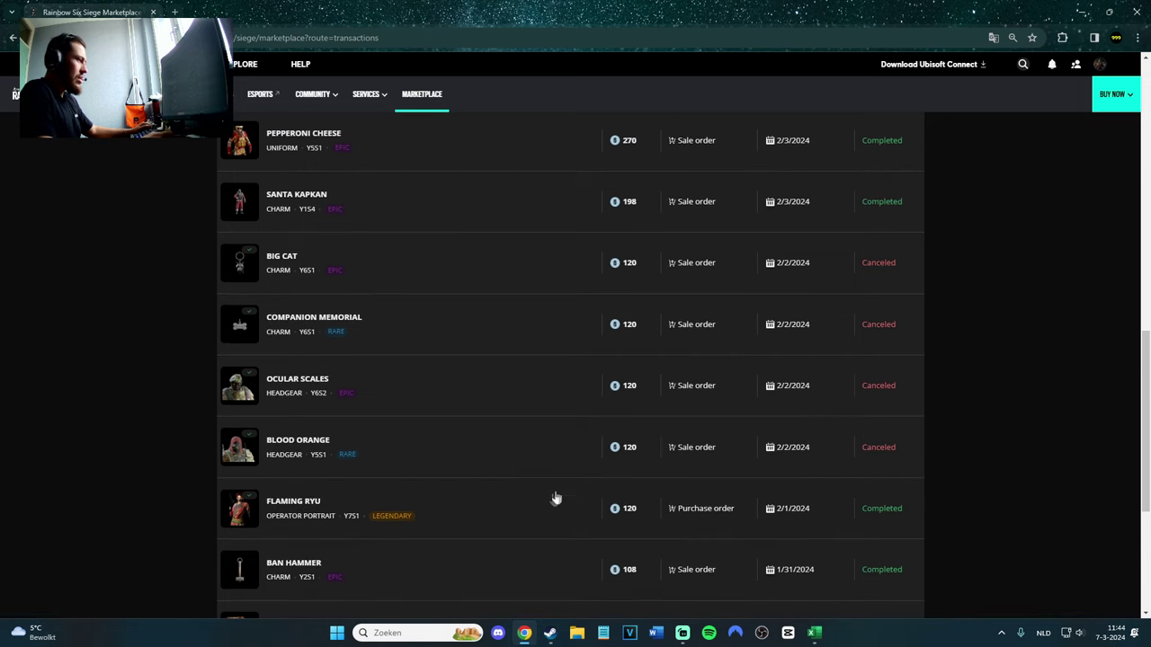
pyautogui.scroll(1, 611, 468)
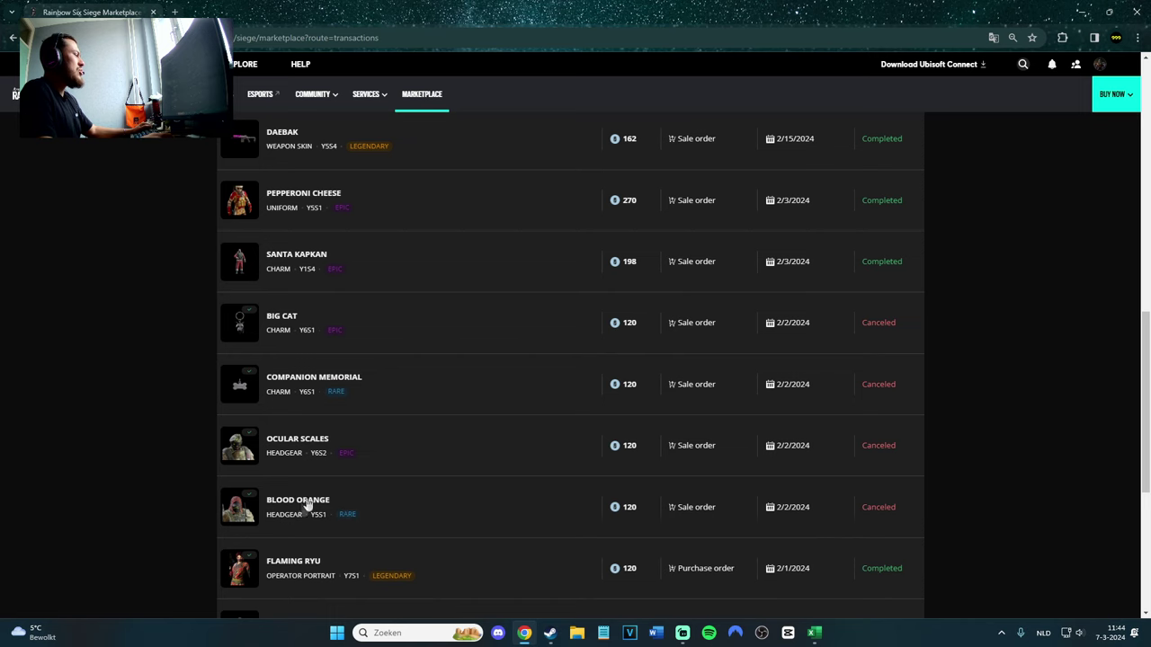
pyautogui.scroll(2, 442, 300)
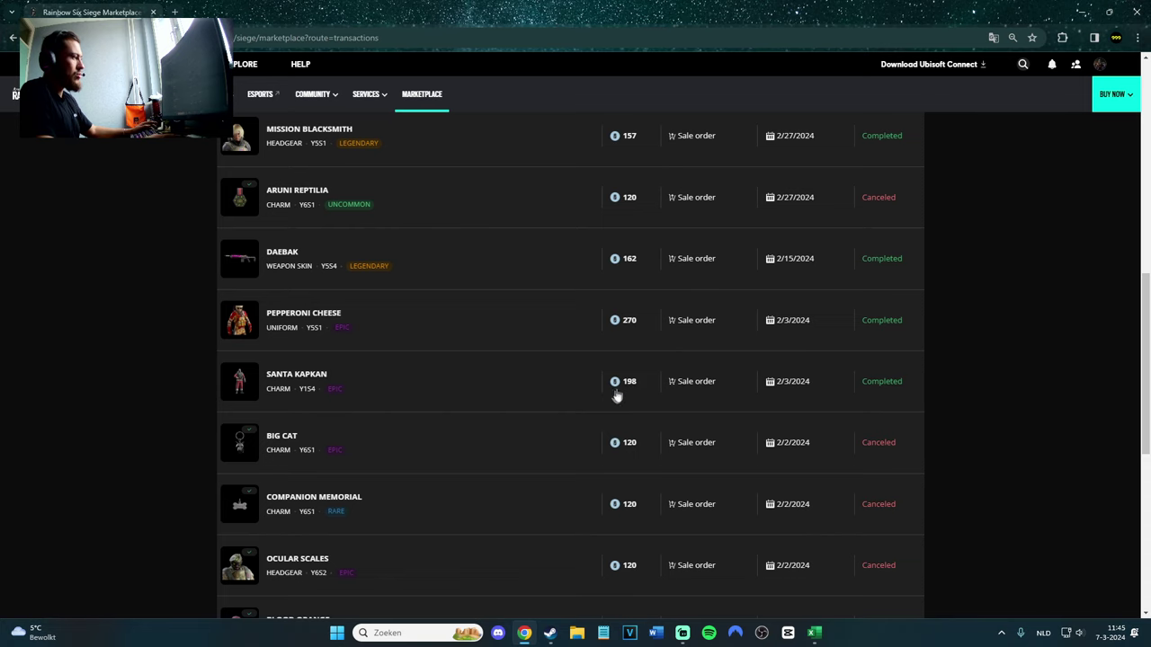
pyautogui.scroll(1, 406, 396)
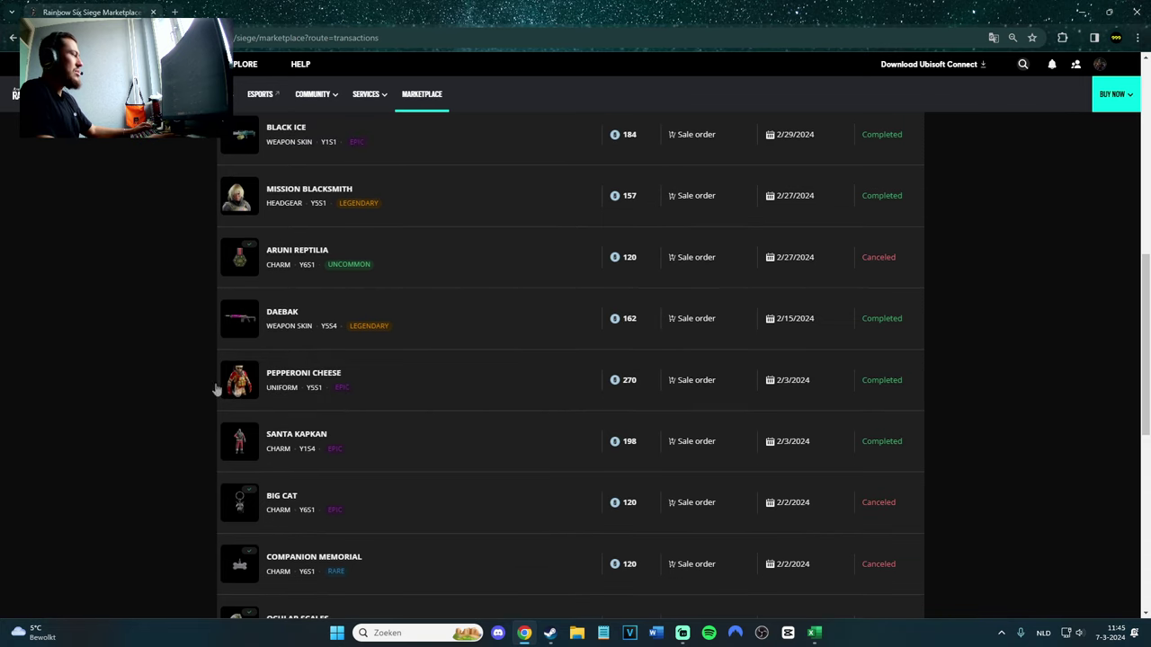
pyautogui.scroll(1, 625, 395)
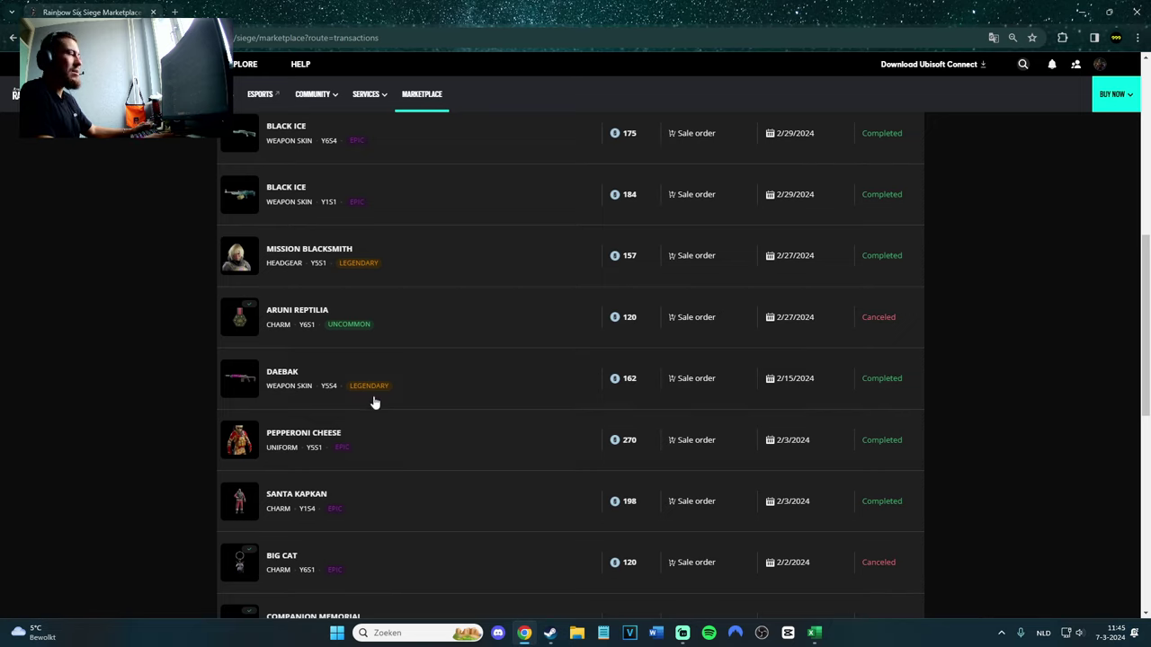
# Review the newer history entries from Daebak to Business Fedora and the canceled Black Ice purchase, including a recheck of the oldest sales.
pyautogui.scroll(-7, 319, 471)
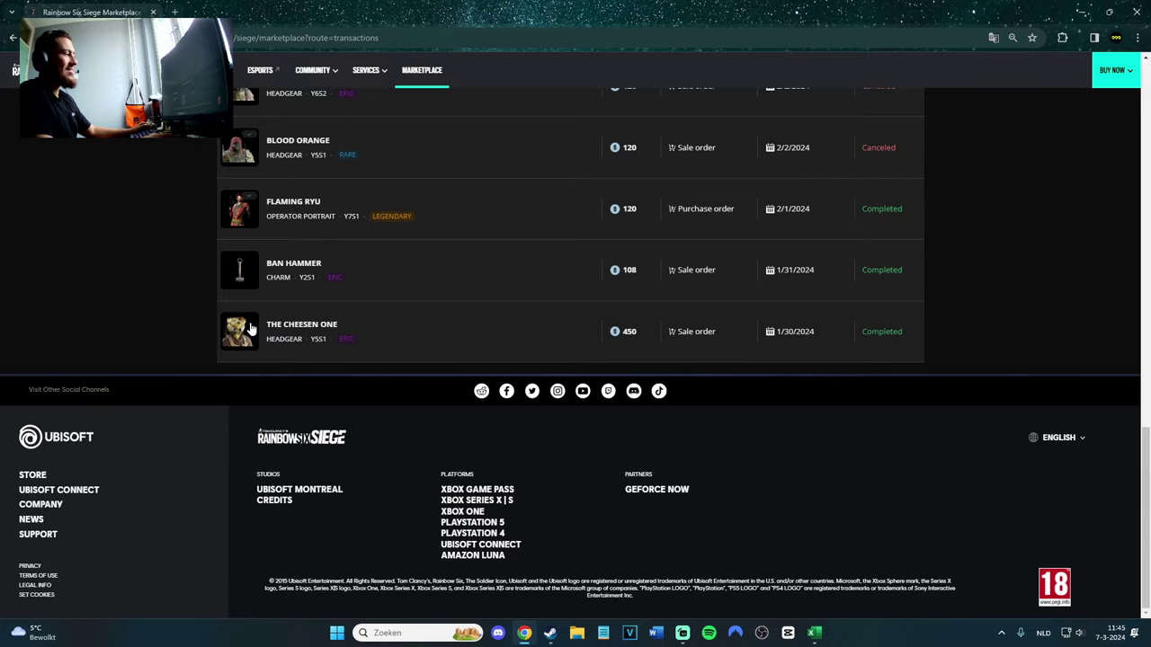
pyautogui.scroll(7, 241, 337)
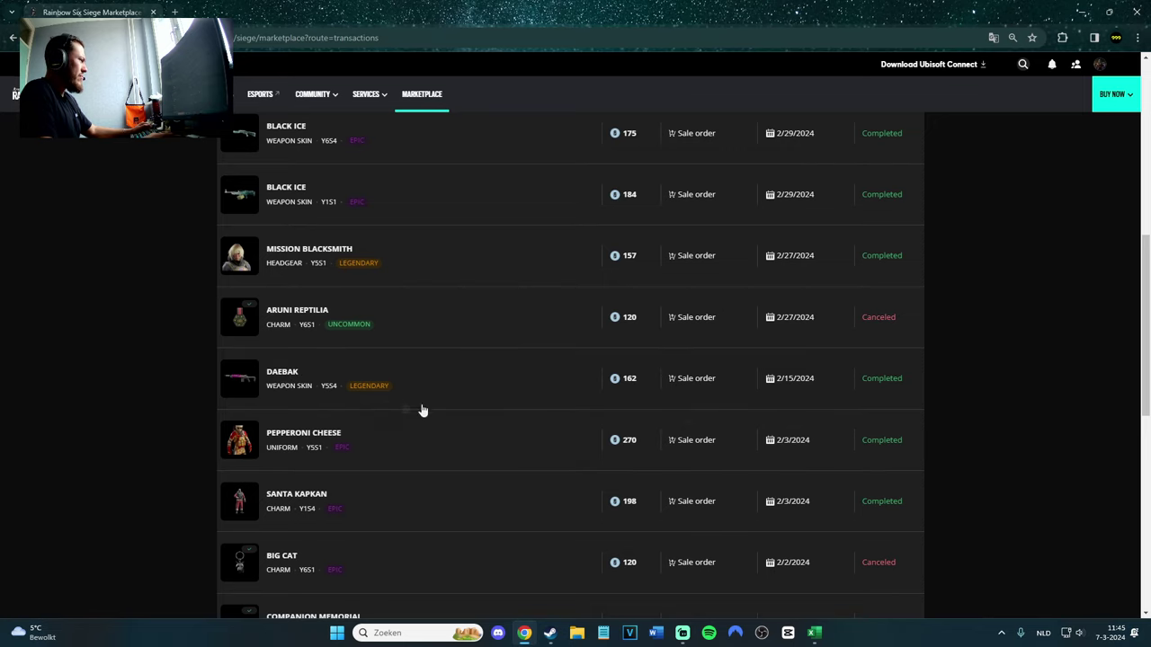
pyautogui.scroll(1, 493, 428)
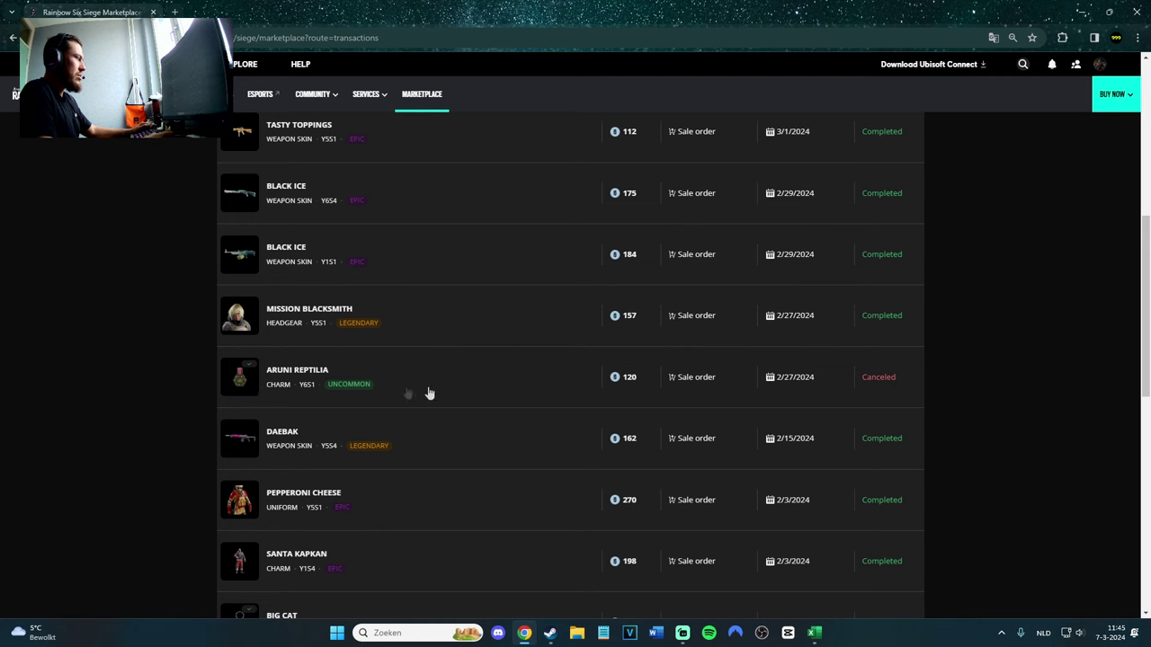
pyautogui.scroll(2, 372, 419)
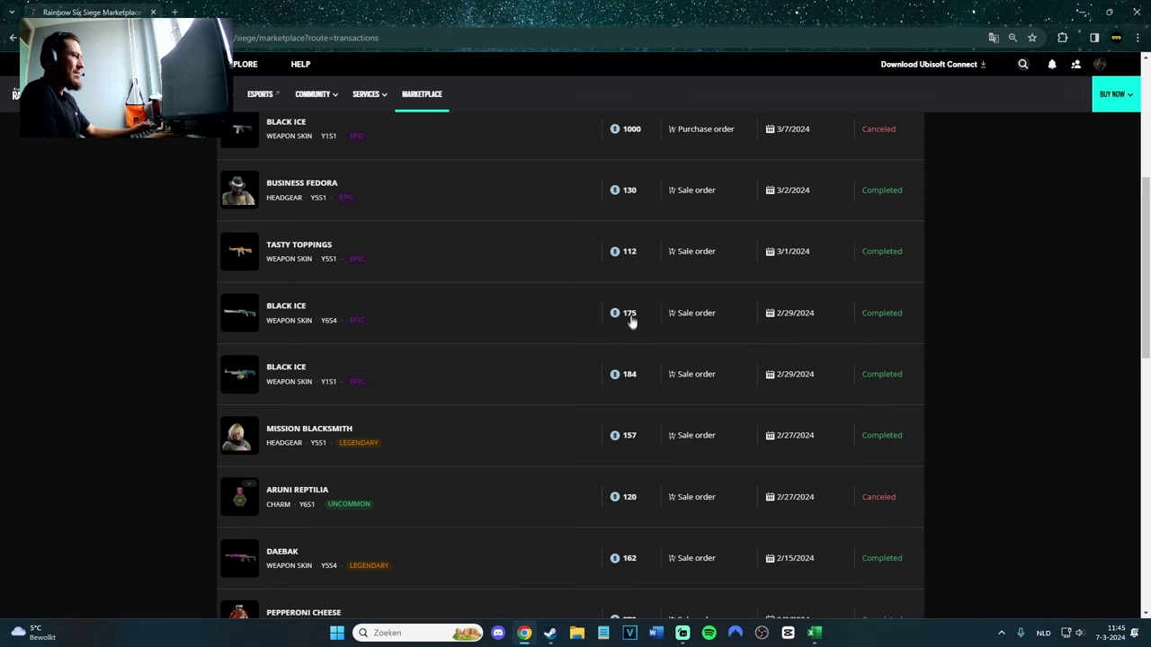
pyautogui.scroll(1, 503, 359)
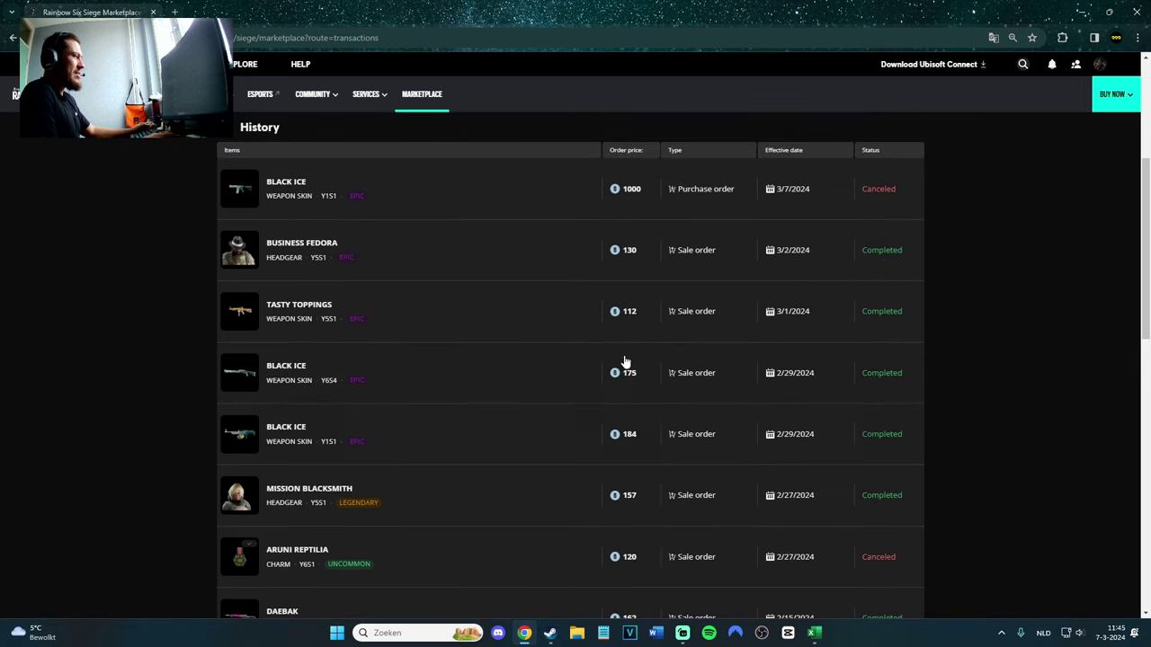
pyautogui.scroll(1, 367, 388)
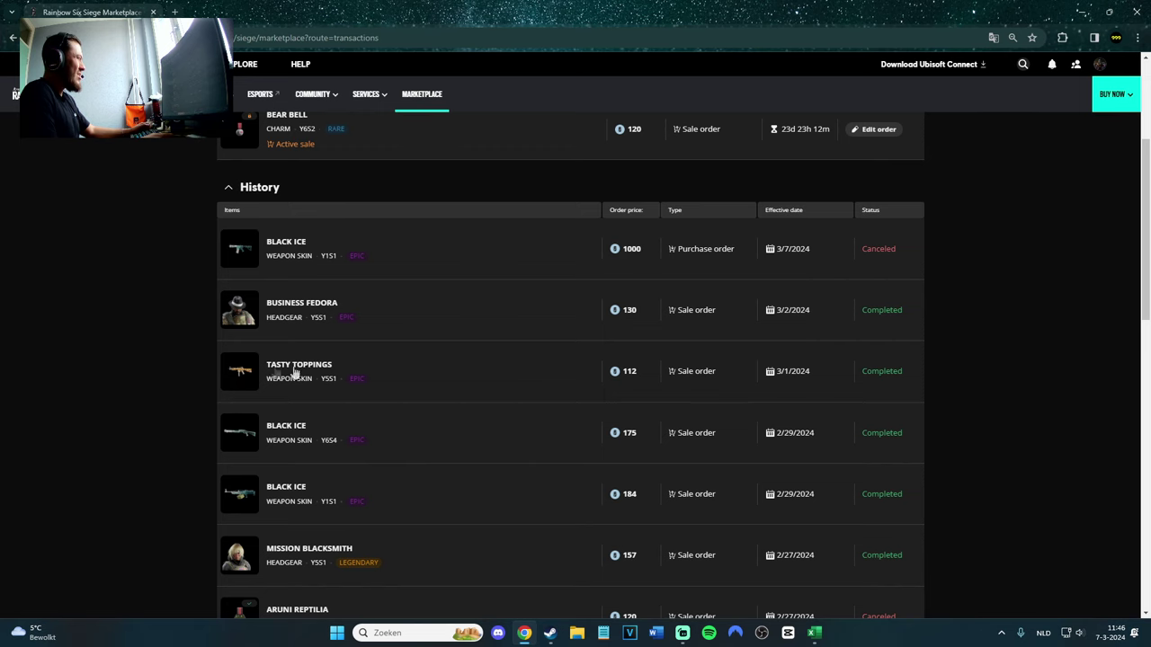
pyautogui.scroll(1, 238, 378)
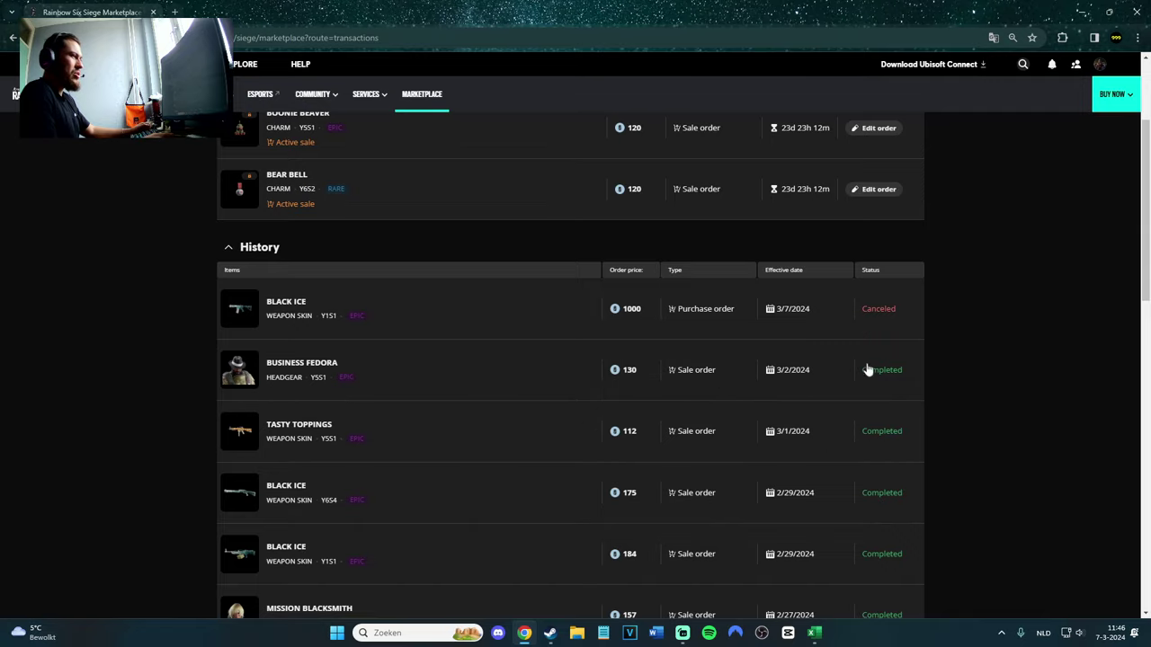
pyautogui.scroll(-4, 859, 391)
pyautogui.scroll(-5, 851, 432)
pyautogui.scroll(15, 859, 440)
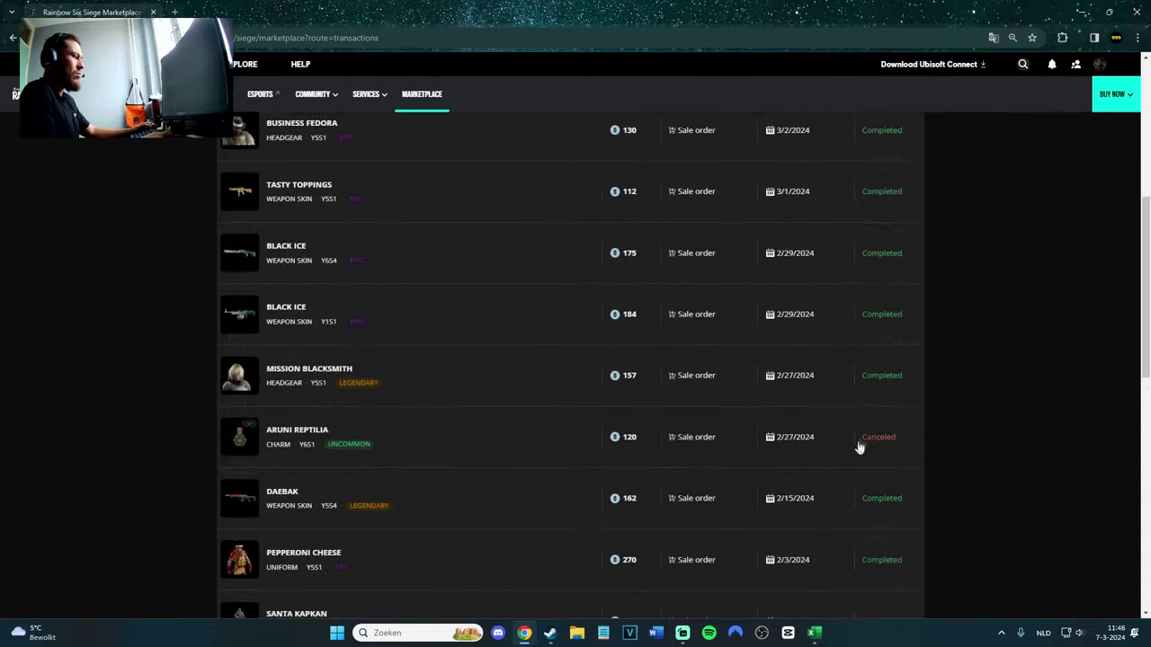
# Switch to the Excel workbook and examine the formula in cell A2 that adds up the completed sale prices.
pyautogui.click(814, 633)
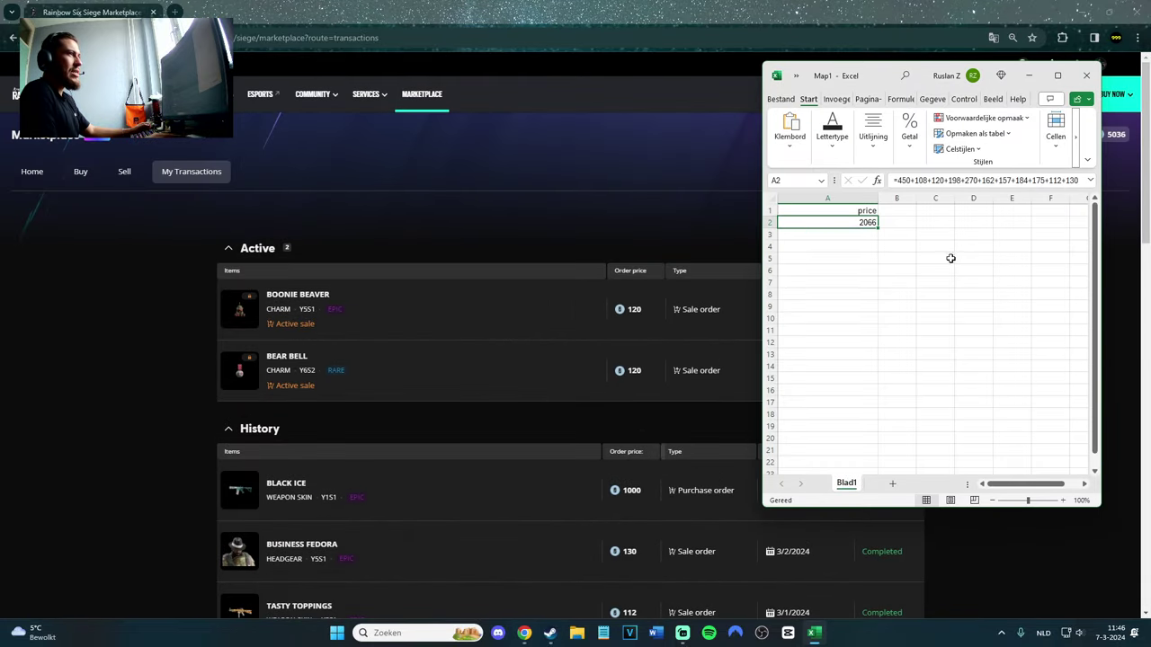
pyautogui.click(1077, 177)
pyautogui.hotkey('shift', 'Home')
pyautogui.write('=')
pyautogui.click(896, 222)
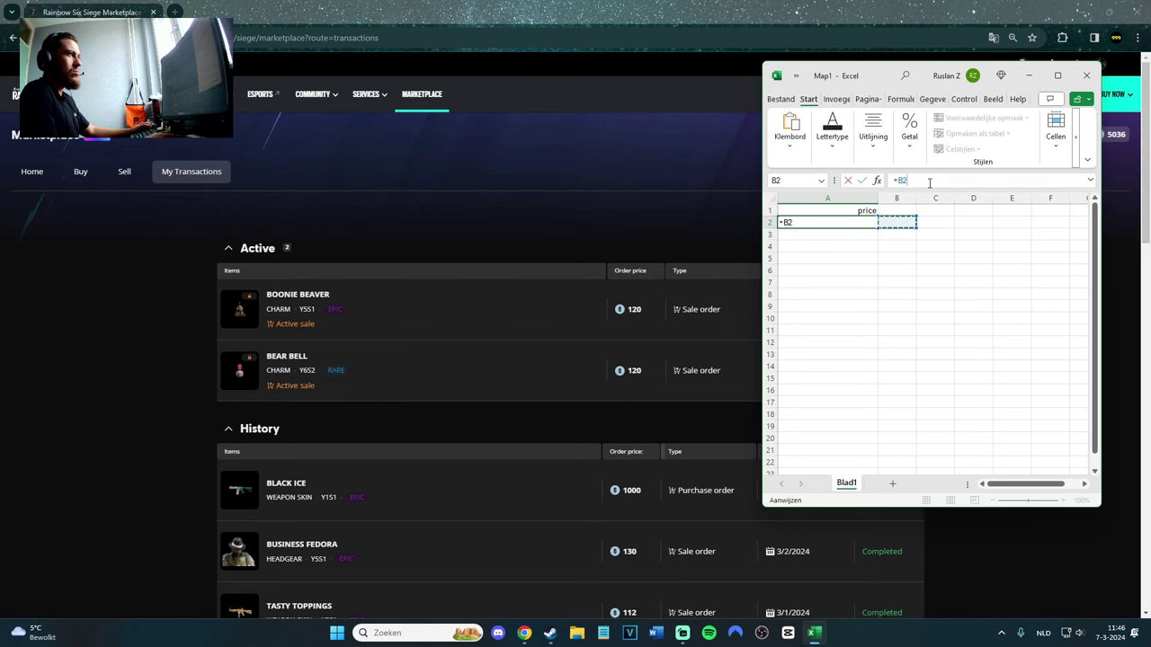
pyautogui.click(1057, 76)
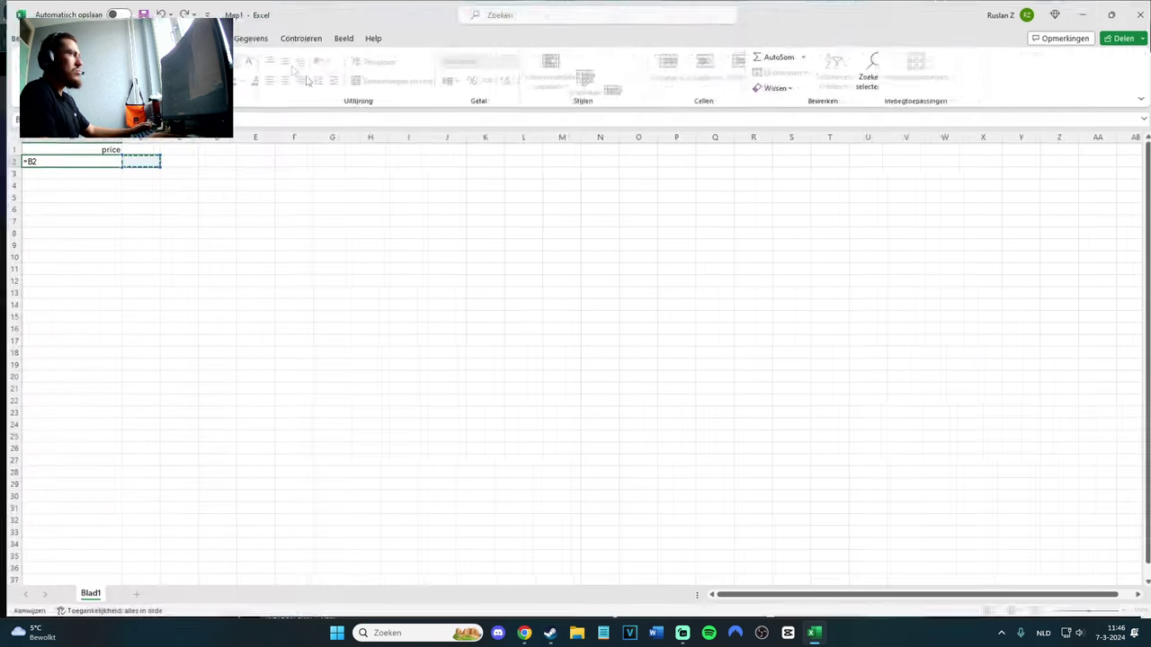
pyautogui.hotkey('ctrl', 'z')
pyautogui.hotkey('ctrl', 'z')
pyautogui.click(1107, 14)
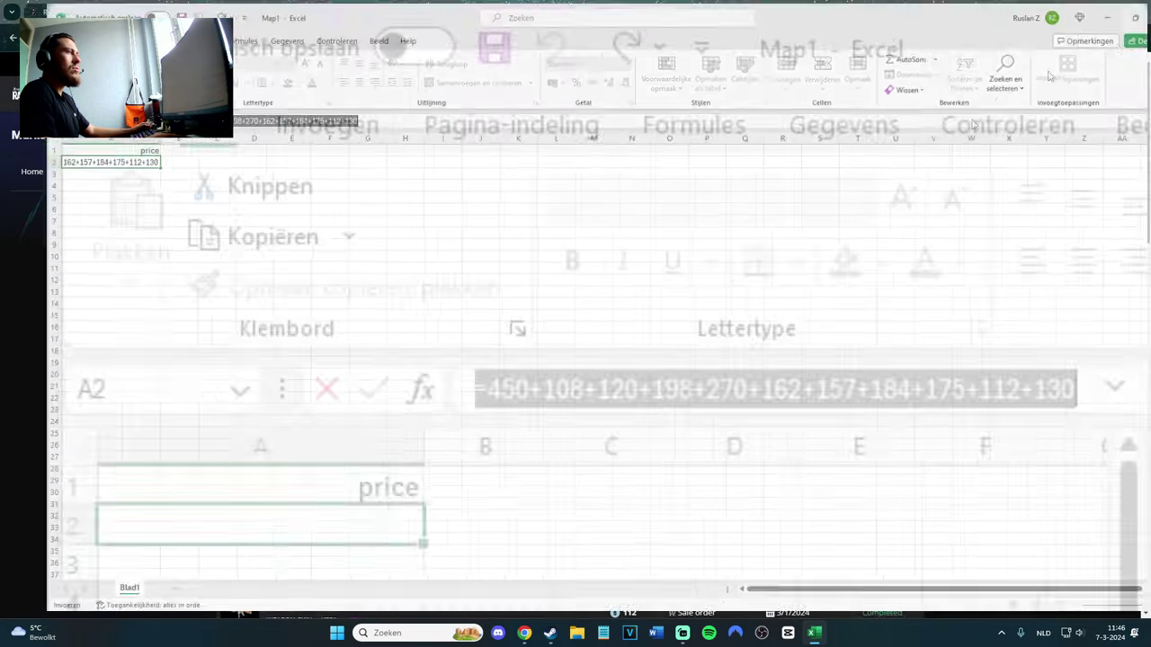
pyautogui.write('=')
pyautogui.click(826, 258)
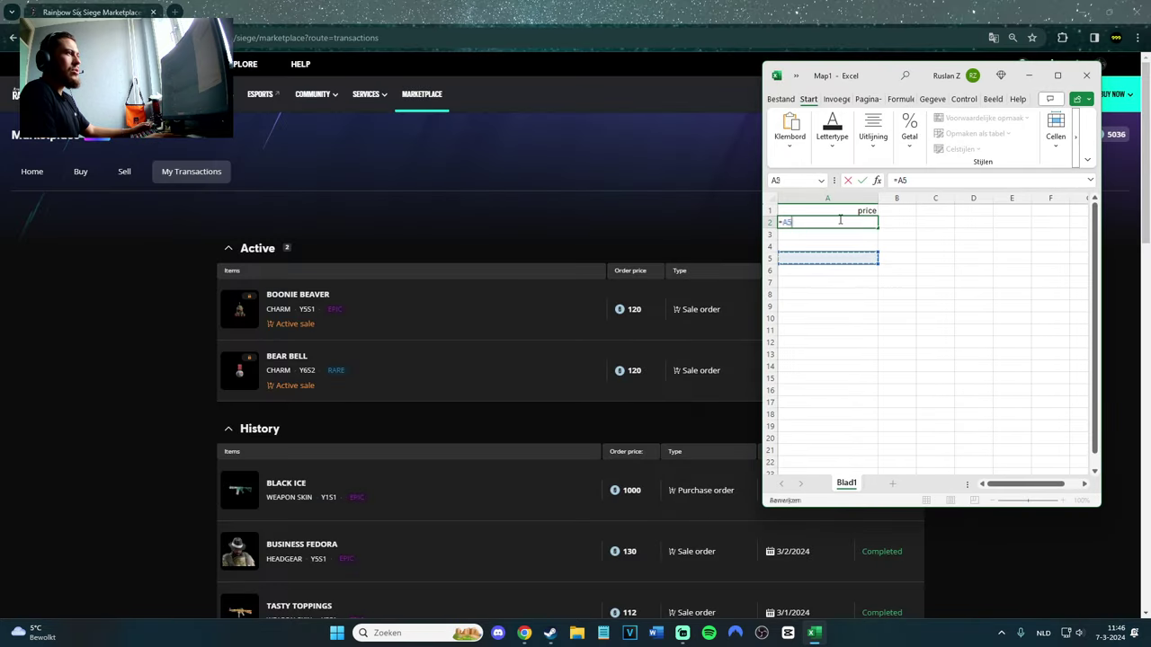
pyautogui.click(1057, 75)
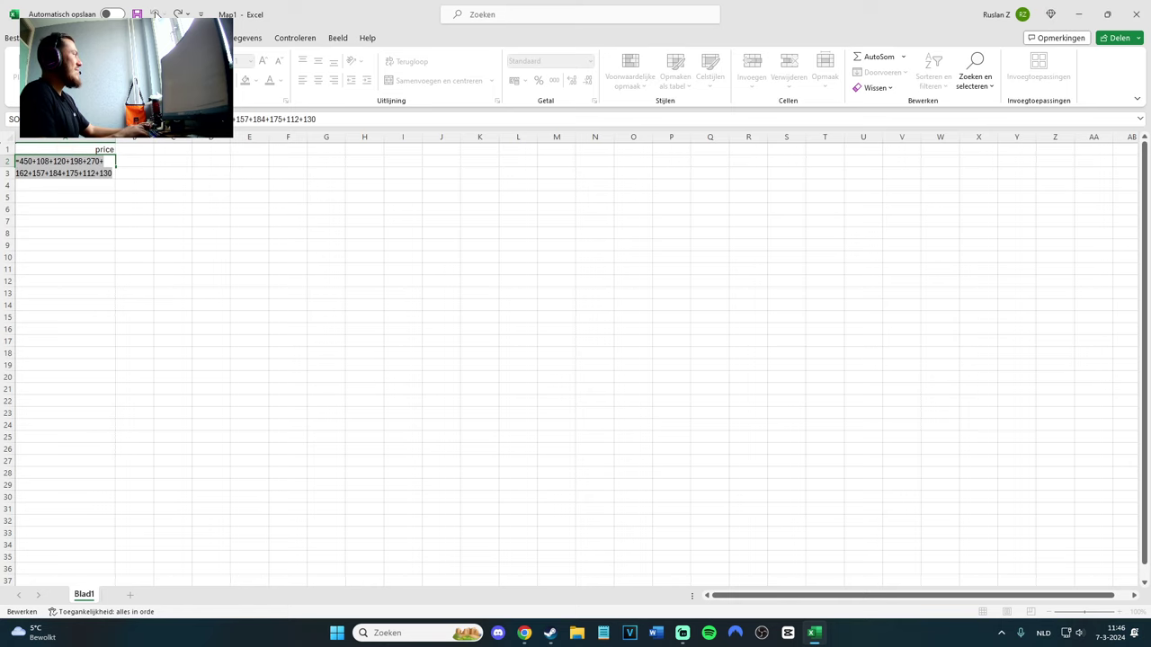
pyautogui.press('Return')
pyautogui.click(1107, 14)
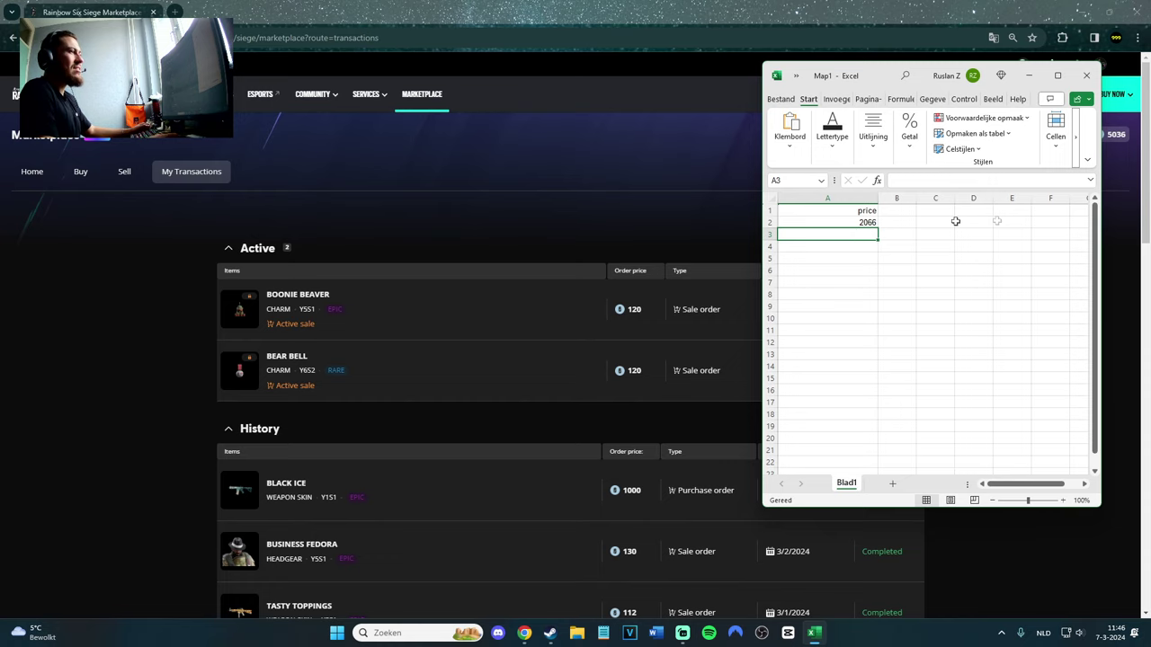
# Compare the marketplace credit balance with the price total in the Excel workbook and return to the marketplace's Sell page.
pyautogui.click(1113, 236)
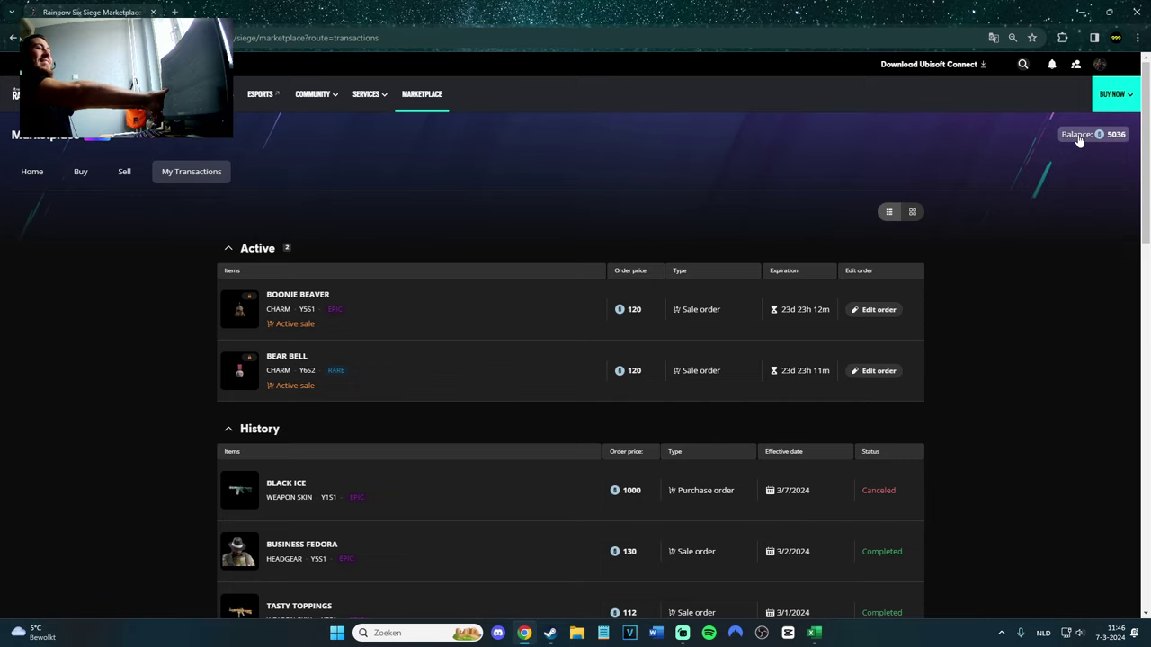
pyautogui.click(813, 633)
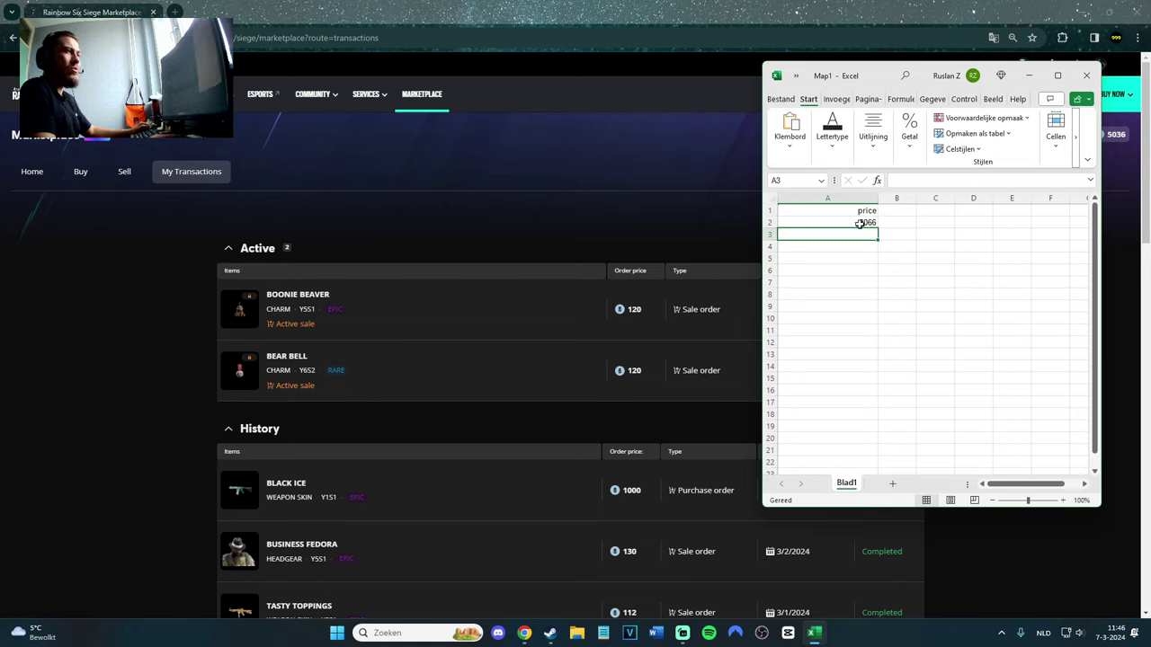
pyautogui.click(677, 210)
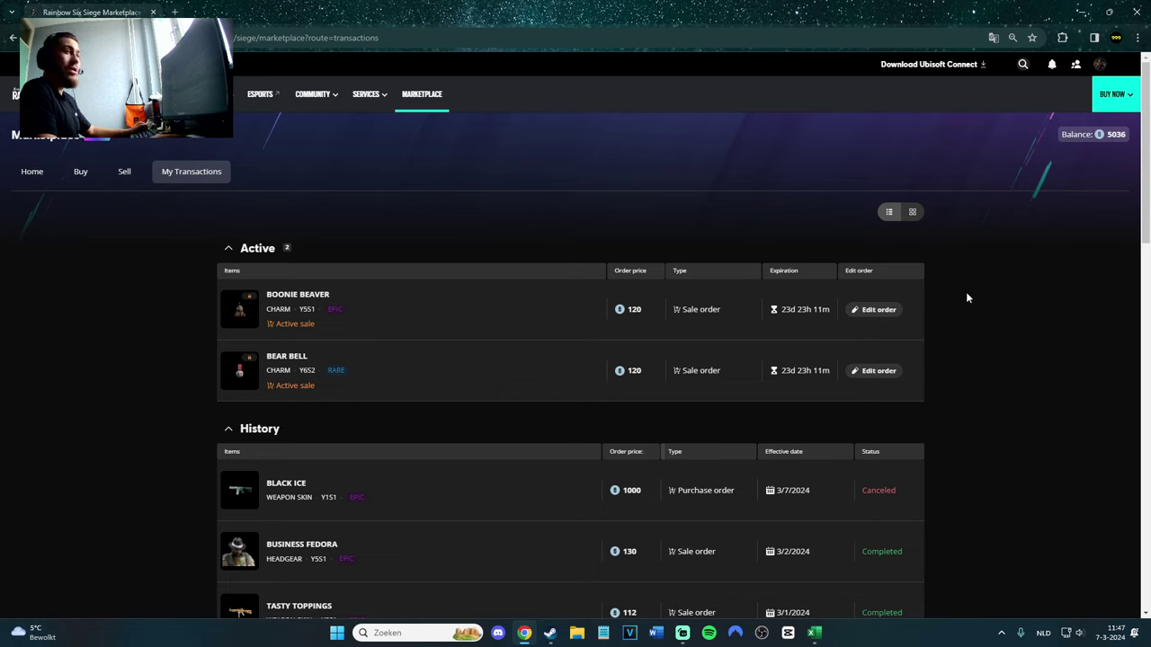
pyautogui.click(124, 172)
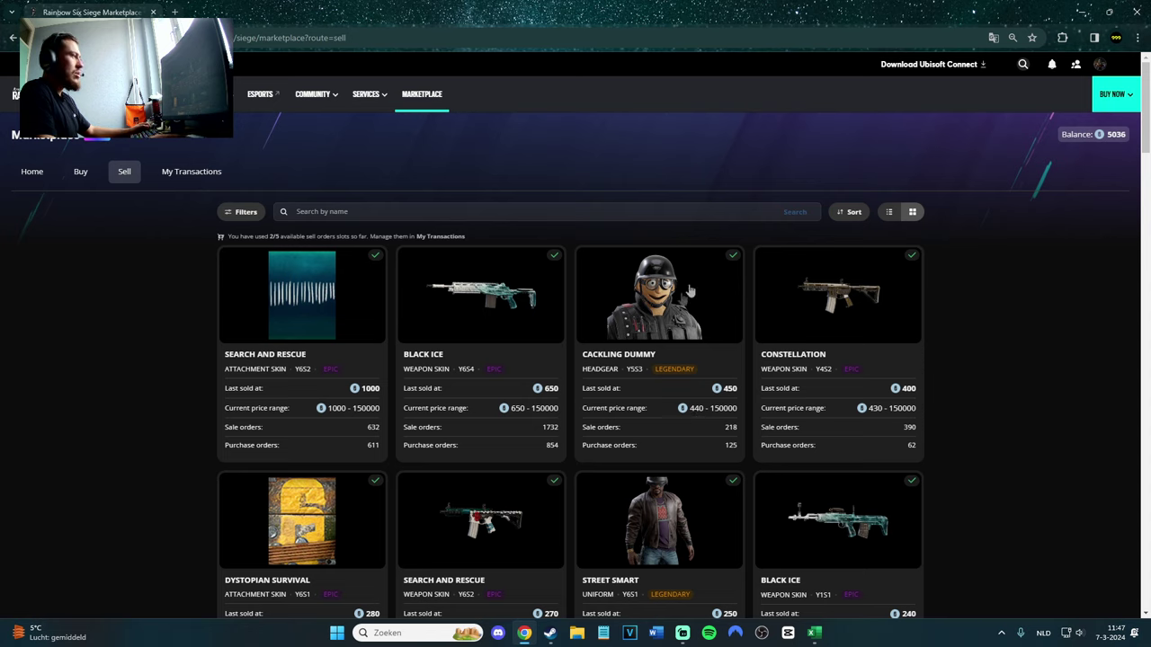
# Open the Constellation weapon skin's sell listing, check its purchase orders, and return to the list of sellable items.
pyautogui.click(899, 293)
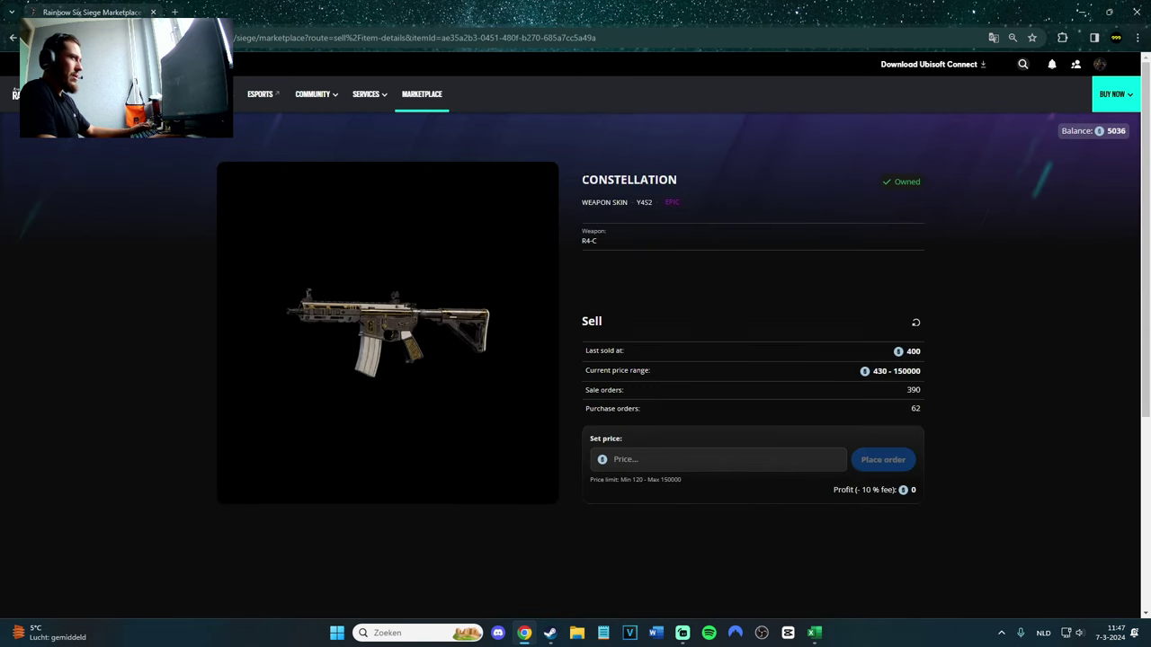
pyautogui.doubleClick(747, 171)
pyautogui.click(780, 298)
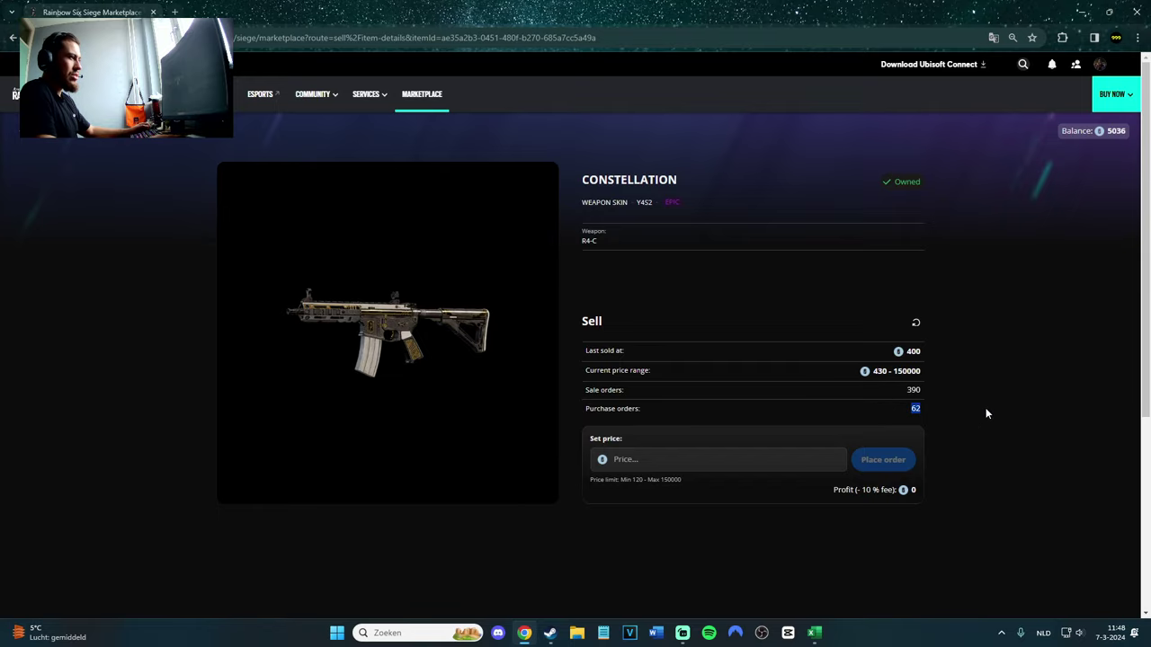
pyautogui.hotkey('alt', 'Left')
# Examine the last sold prices and sale and purchase orders of the owned items, from Search and Rescue to Sightseer.
pyautogui.scroll(-2, 797, 399)
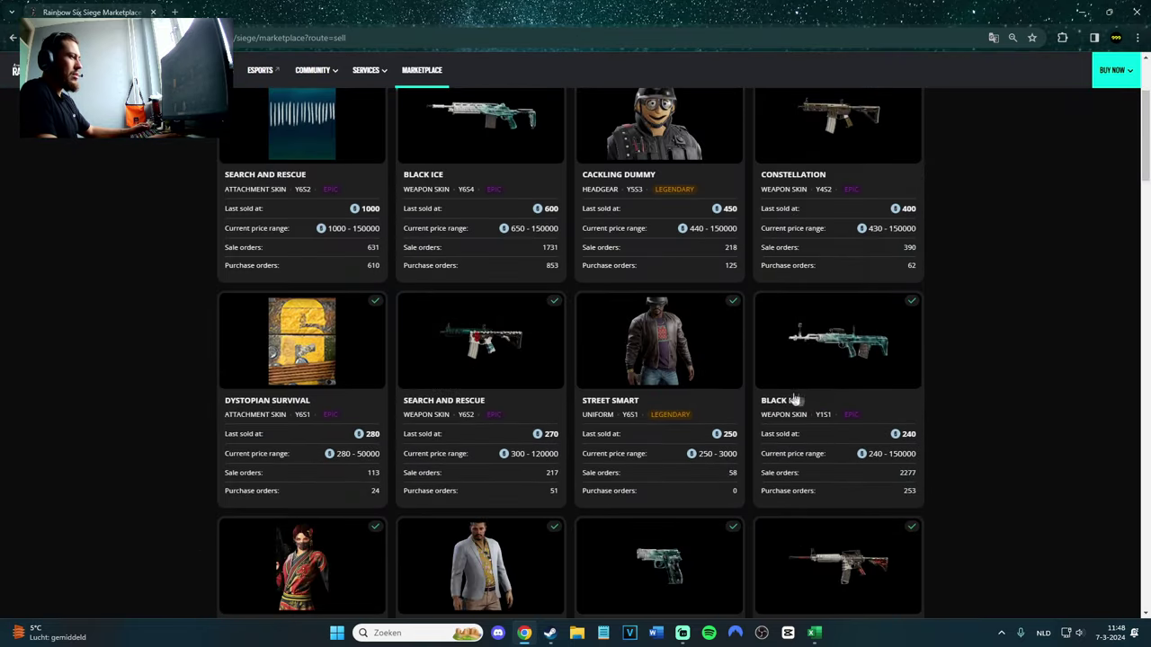
pyautogui.scroll(-2, 841, 386)
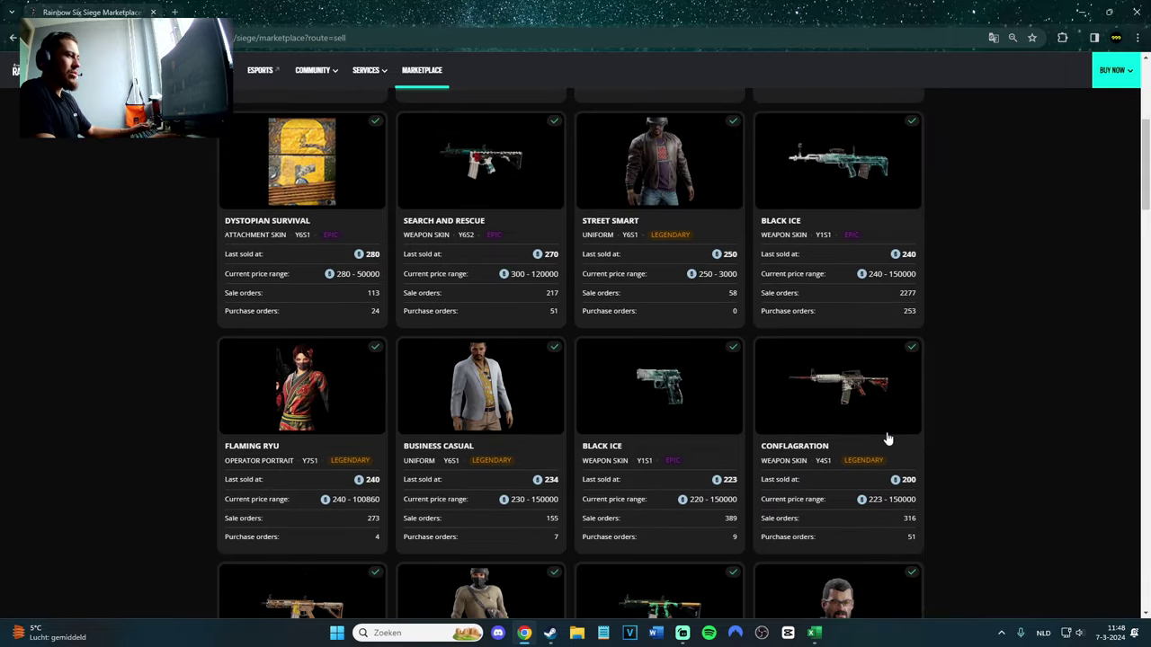
pyautogui.scroll(-1, 886, 442)
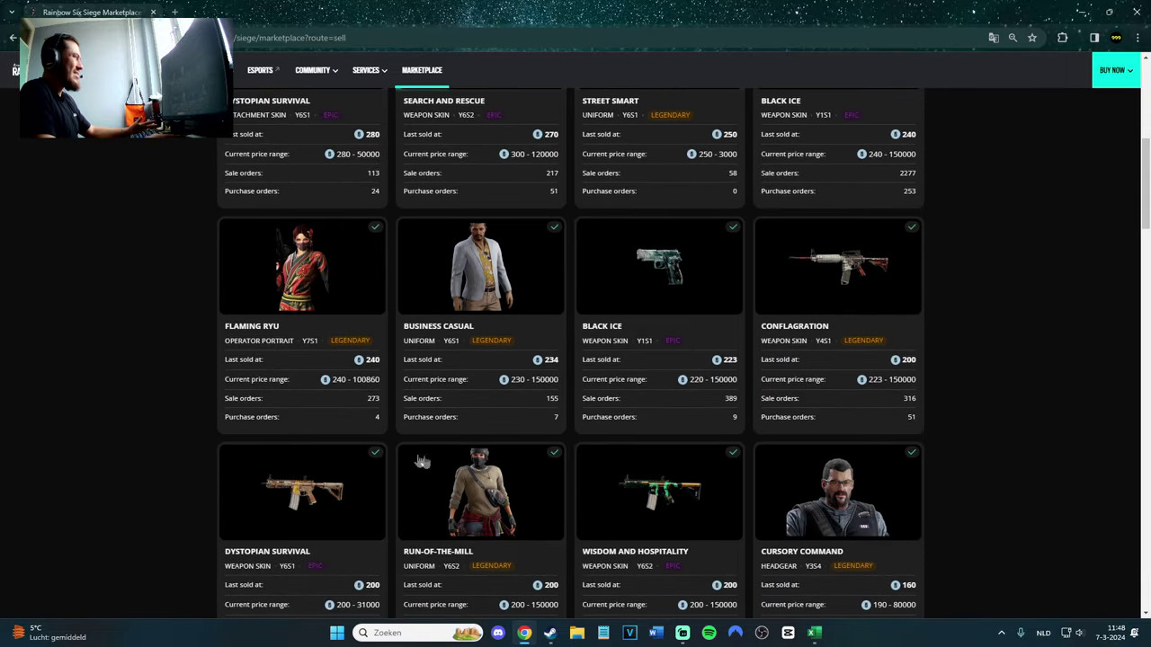
pyautogui.scroll(-3, 419, 454)
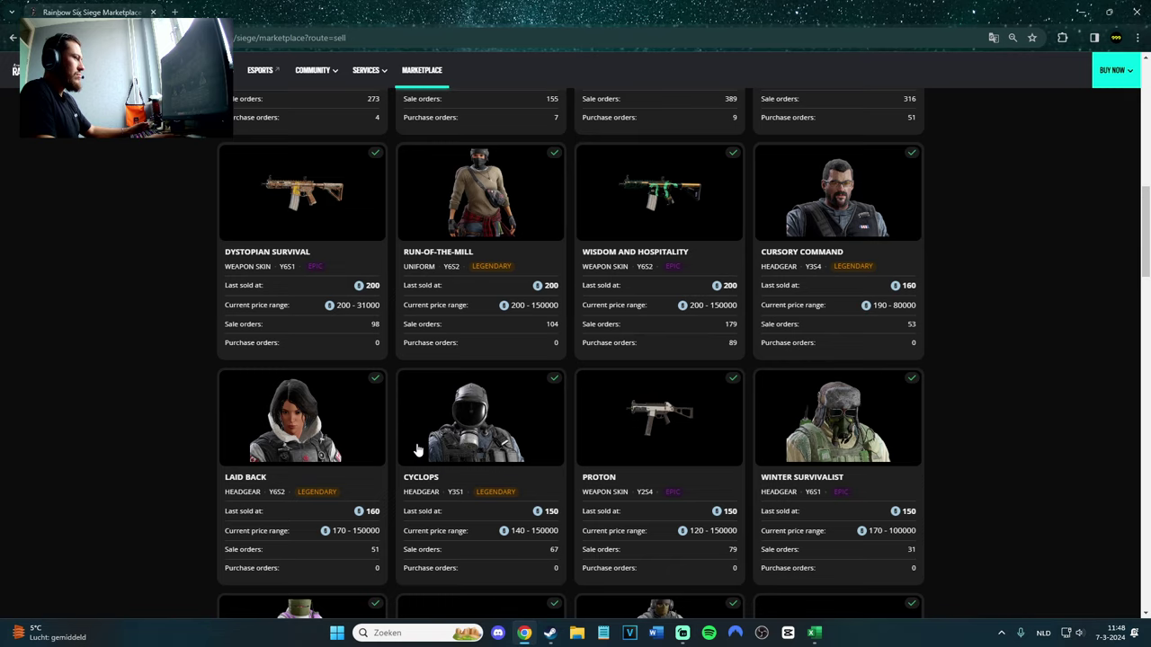
pyautogui.scroll(-3, 418, 449)
pyautogui.scroll(-2, 418, 449)
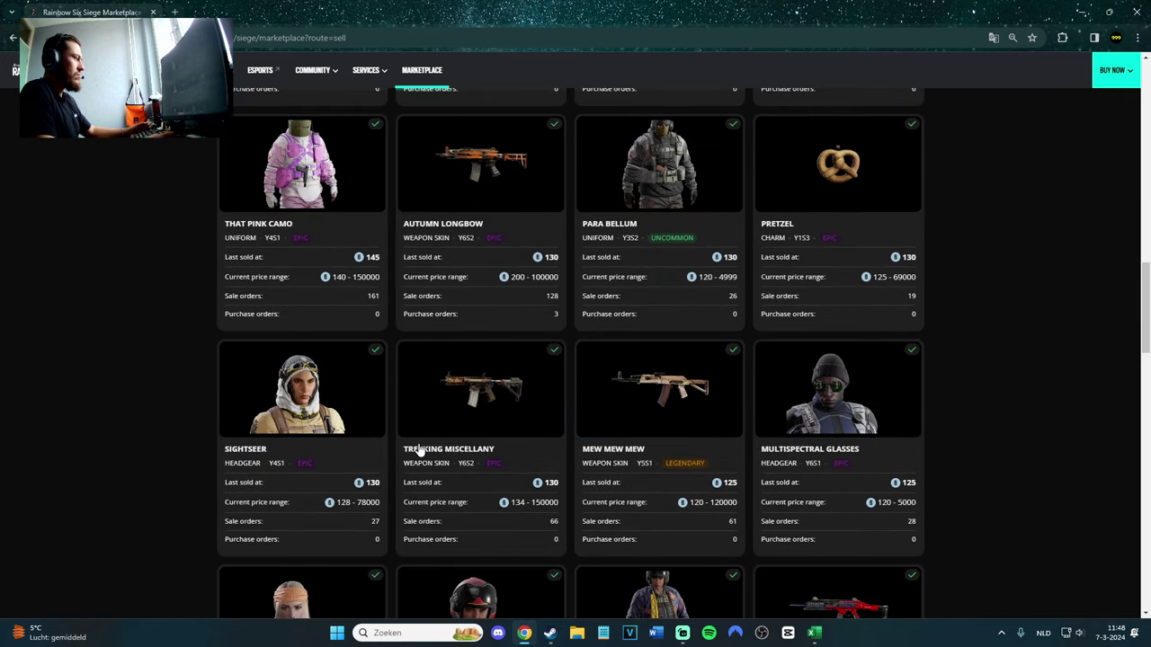
pyautogui.scroll(-2, 418, 450)
pyautogui.scroll(7, 418, 450)
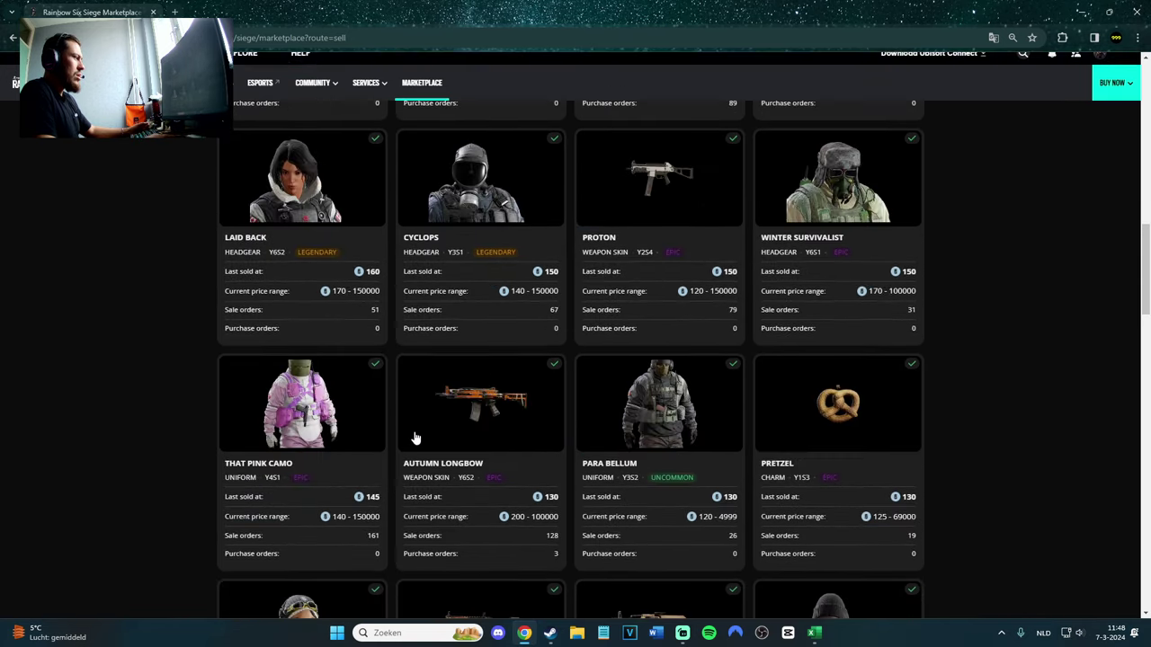
pyautogui.scroll(4, 413, 439)
pyautogui.scroll(-1, 418, 437)
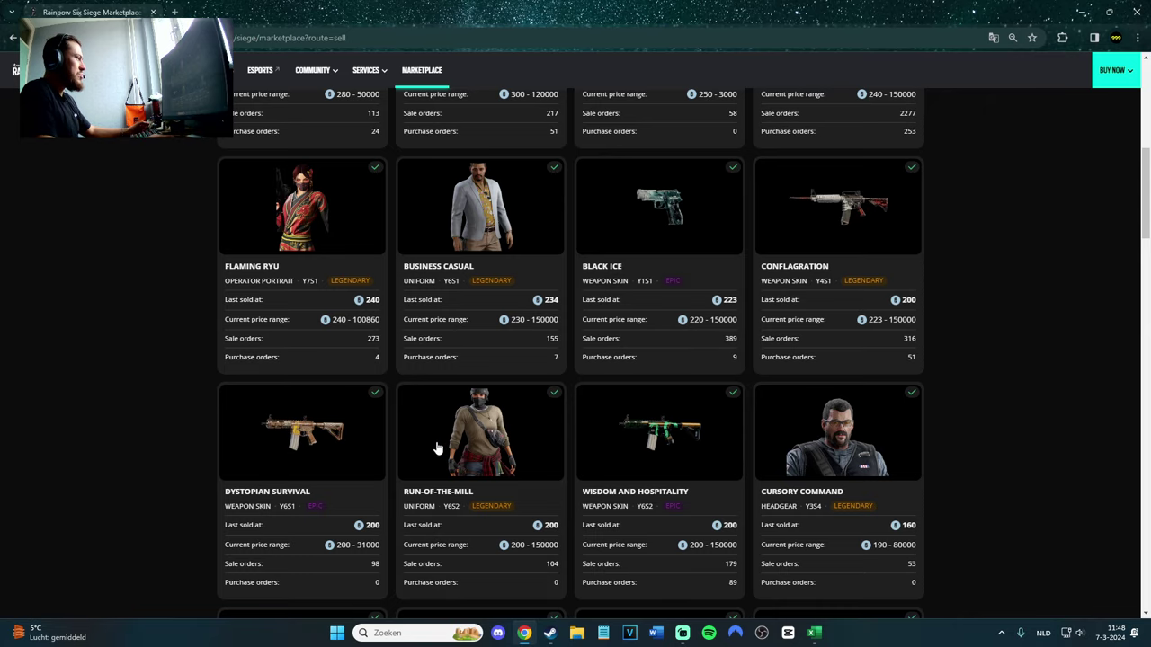
pyautogui.scroll(3, 843, 472)
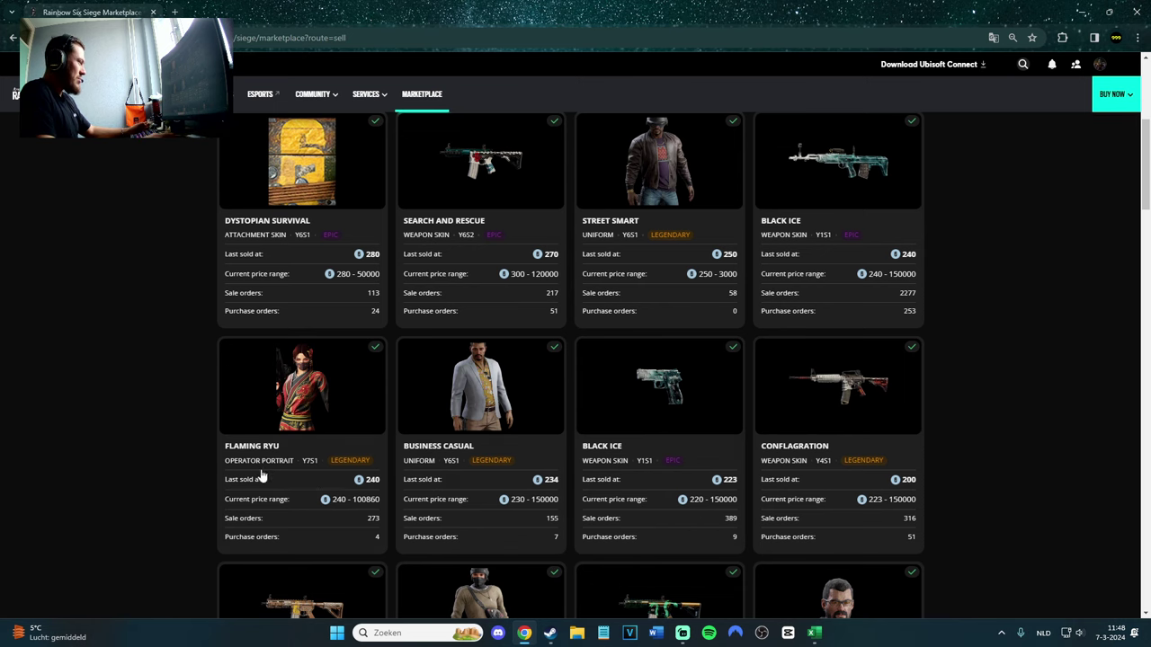
pyautogui.scroll(4, 343, 490)
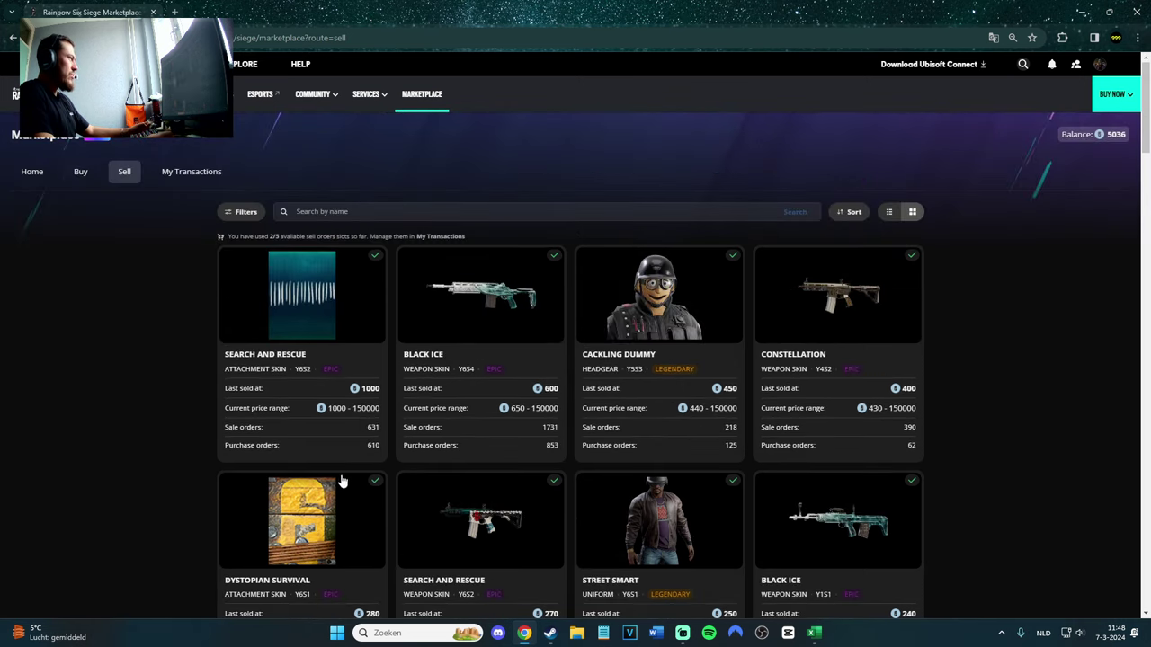
# Review the transaction history from the oldest sales up to the active orders and credit balance, and go to the Buy page.
pyautogui.click(190, 171)
pyautogui.scroll(-10, 497, 491)
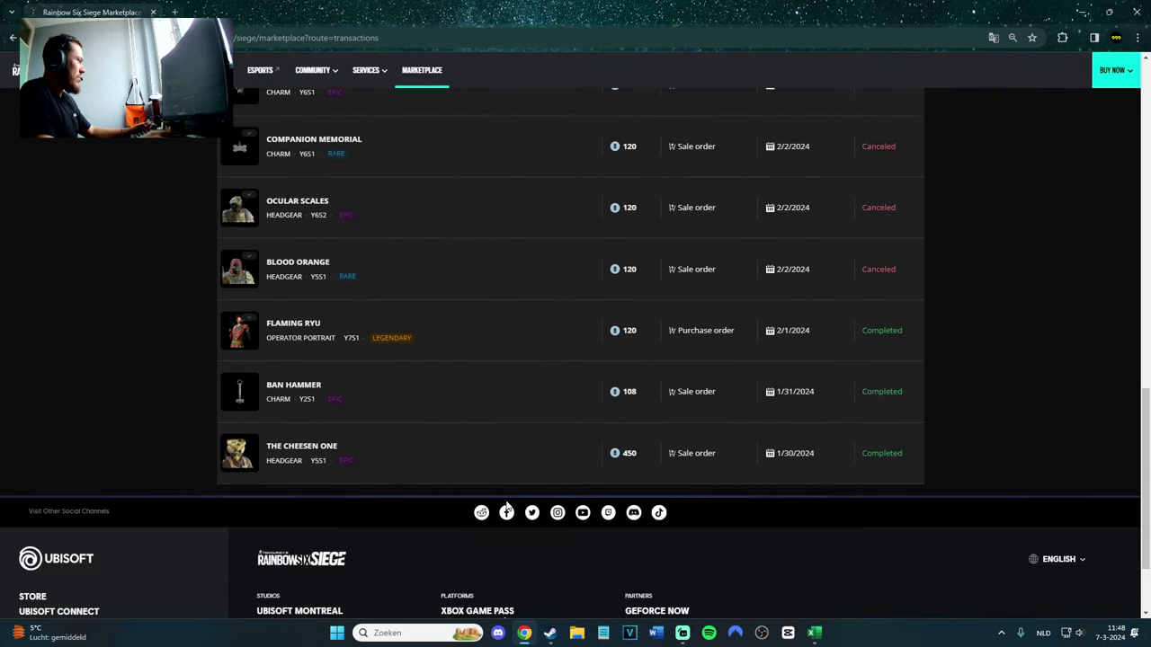
pyautogui.scroll(1, 507, 517)
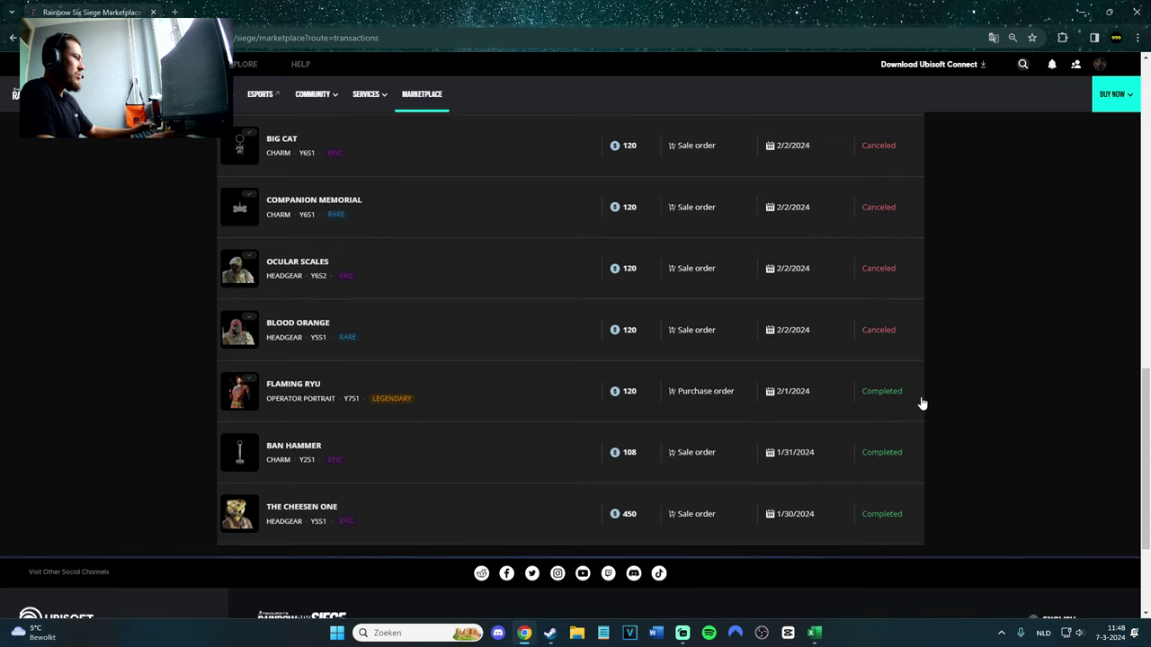
pyautogui.scroll(4, 930, 404)
pyautogui.scroll(5, 937, 406)
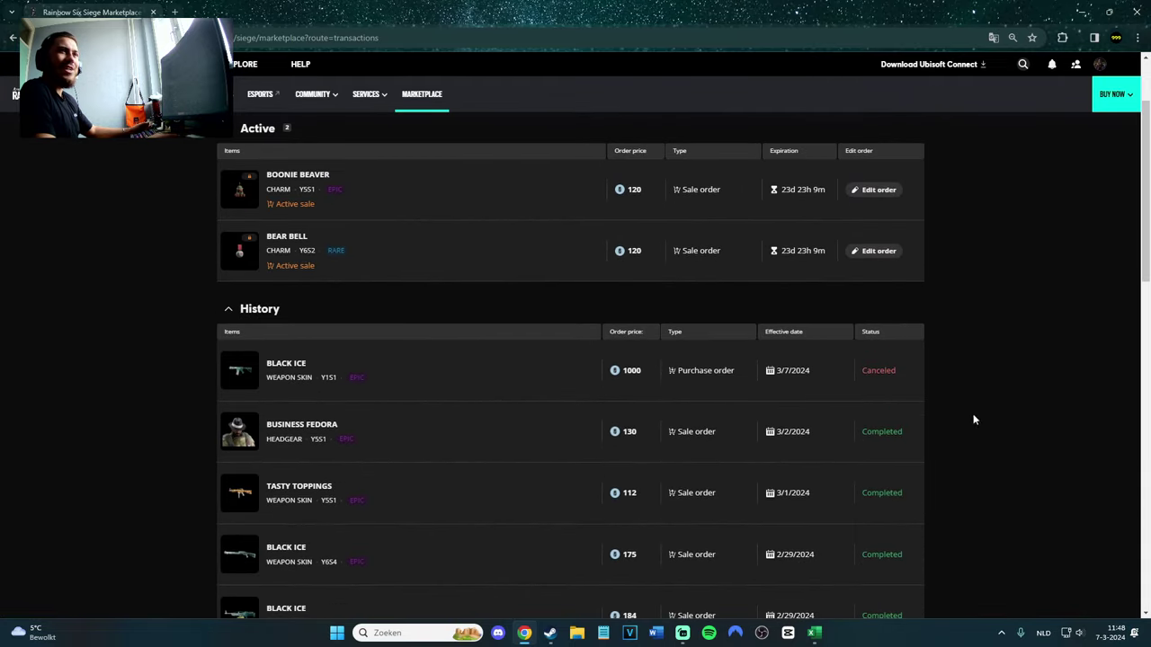
pyautogui.scroll(2, 984, 402)
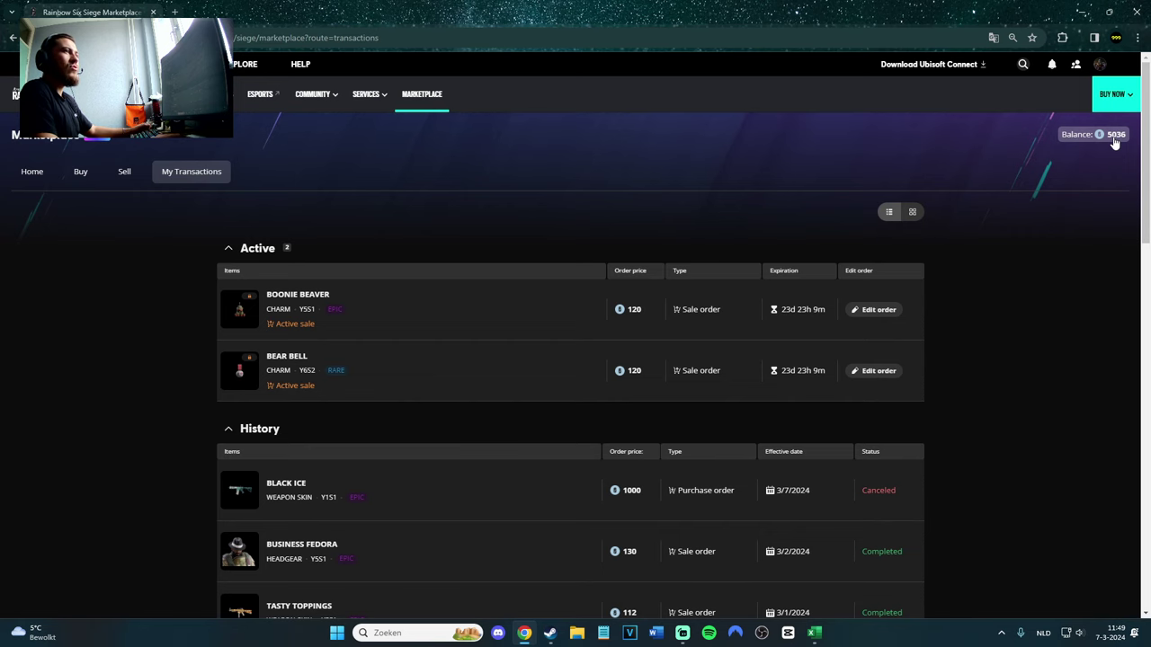
pyautogui.click(80, 171)
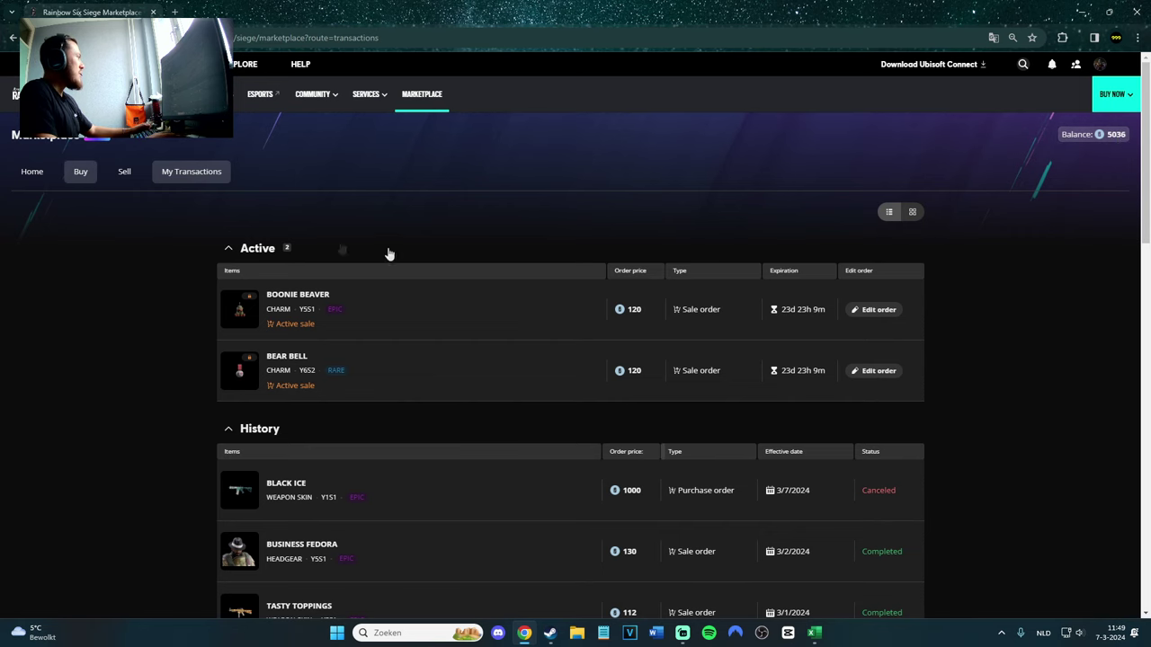
# Try searching the items for sale by the name "legendery" and clear the search text.
pyautogui.click(411, 213)
pyautogui.write('legenda')
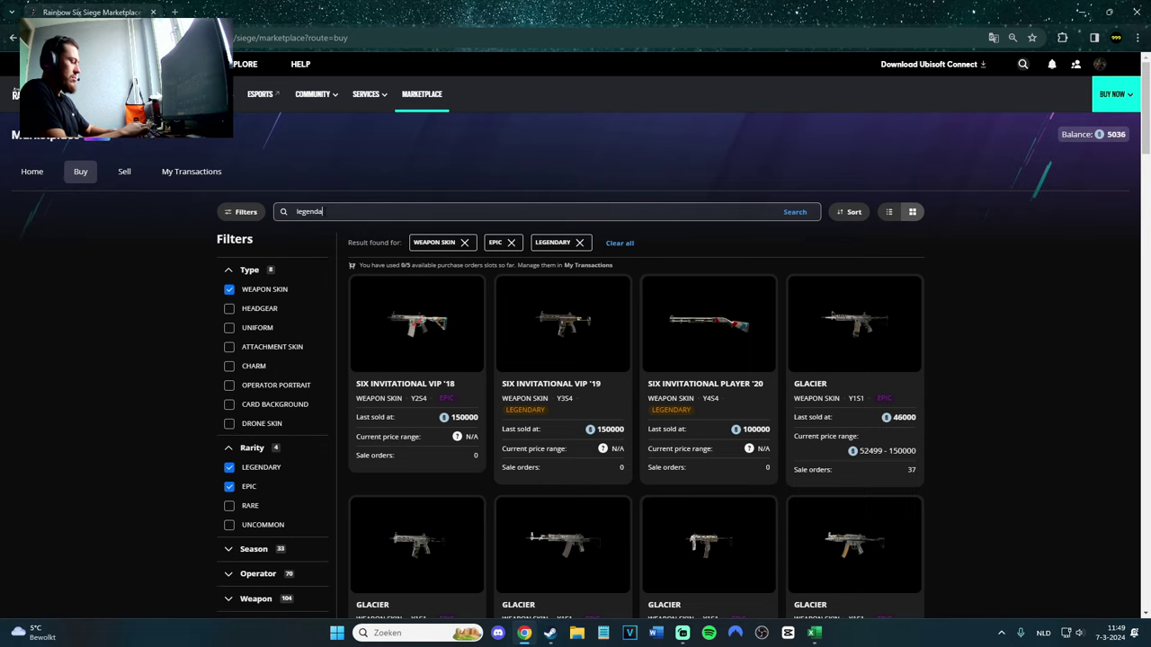
pyautogui.press('BackSpace')
pyautogui.write('ery')
pyautogui.press('Return')
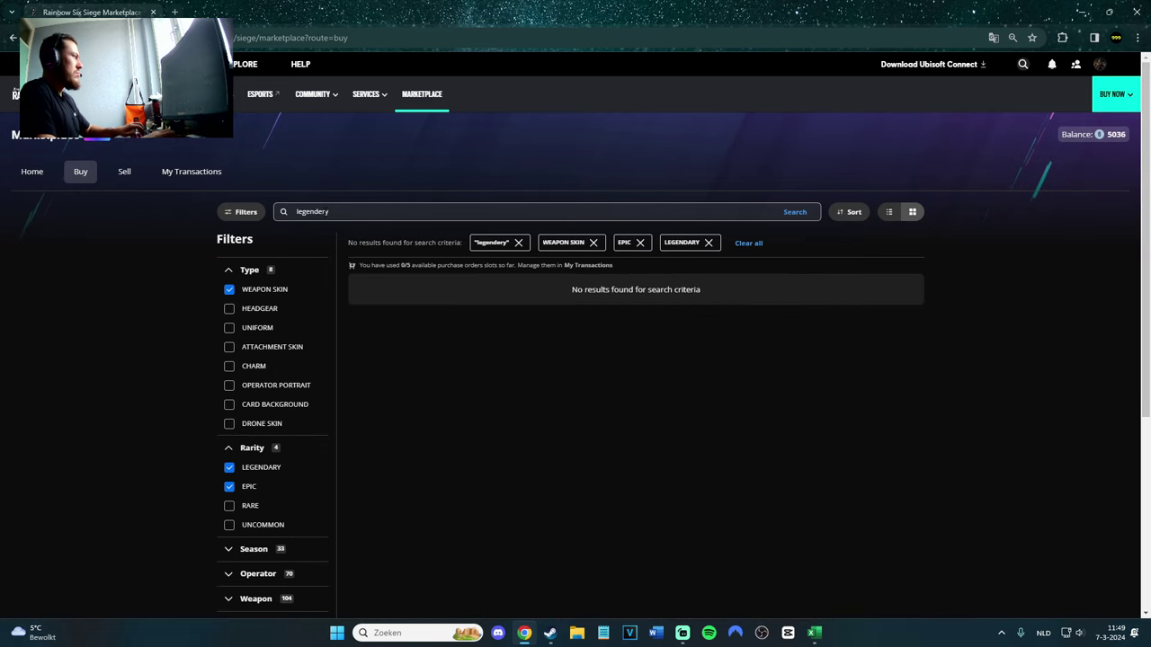
pyautogui.hotkey('ctrl', 'a')
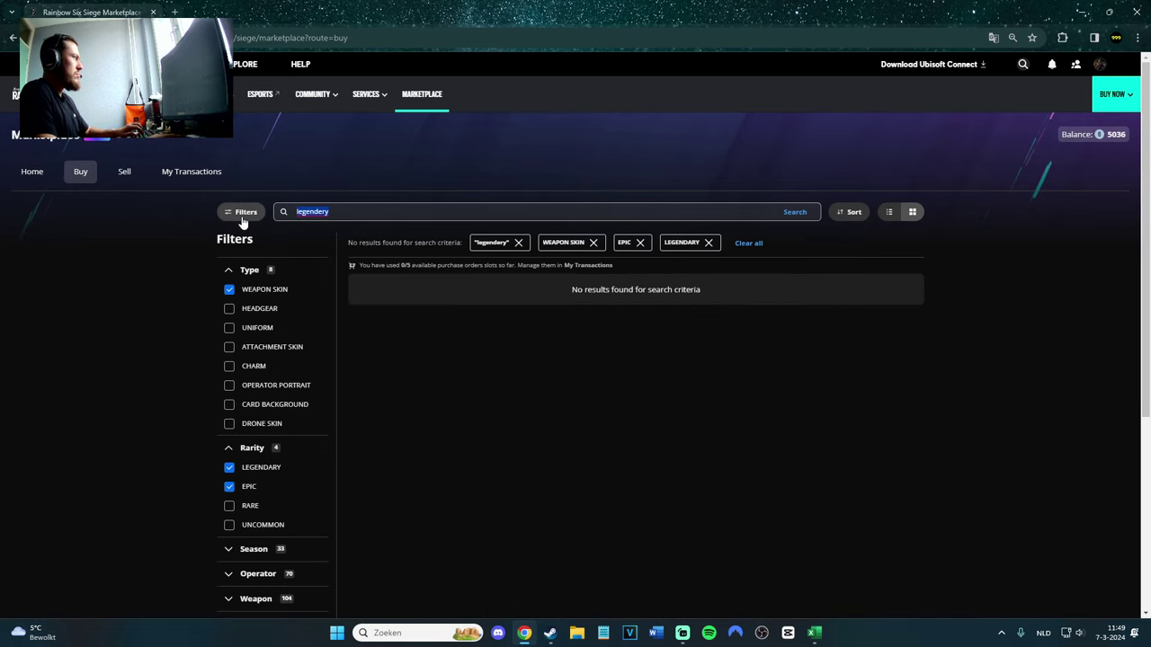
pyautogui.press('BackSpace')
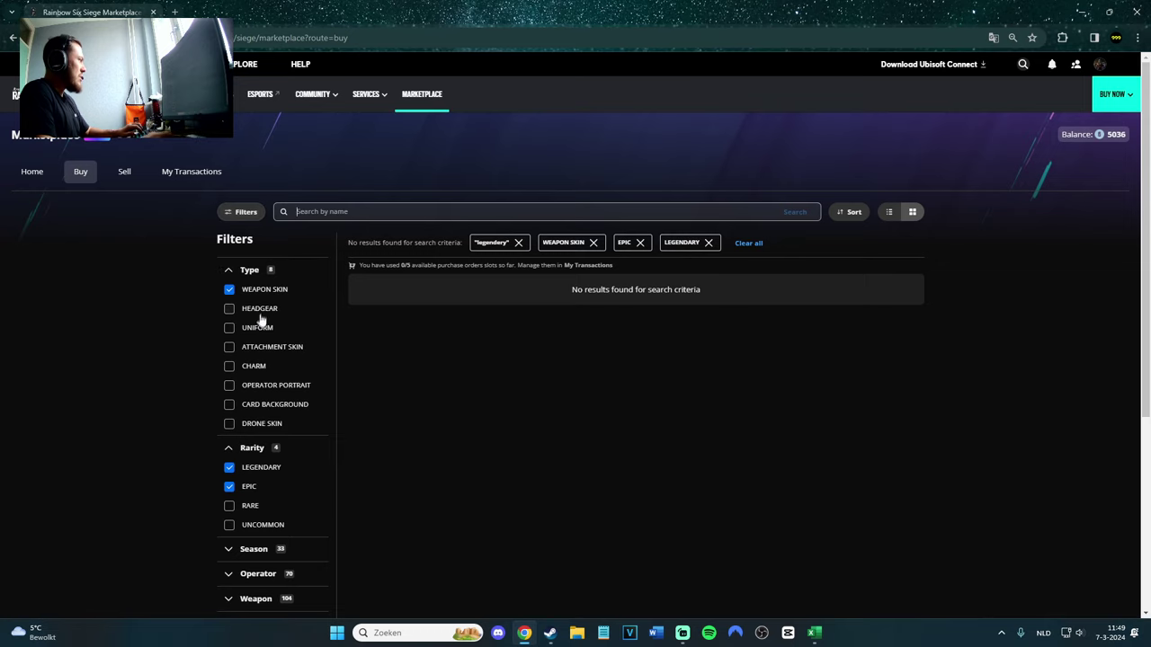
# Filter the items for sale to Headgear and Uniform of Legendary rarity only, and remove the "legendery" search criterion.
pyautogui.click(229, 289)
pyautogui.click(230, 309)
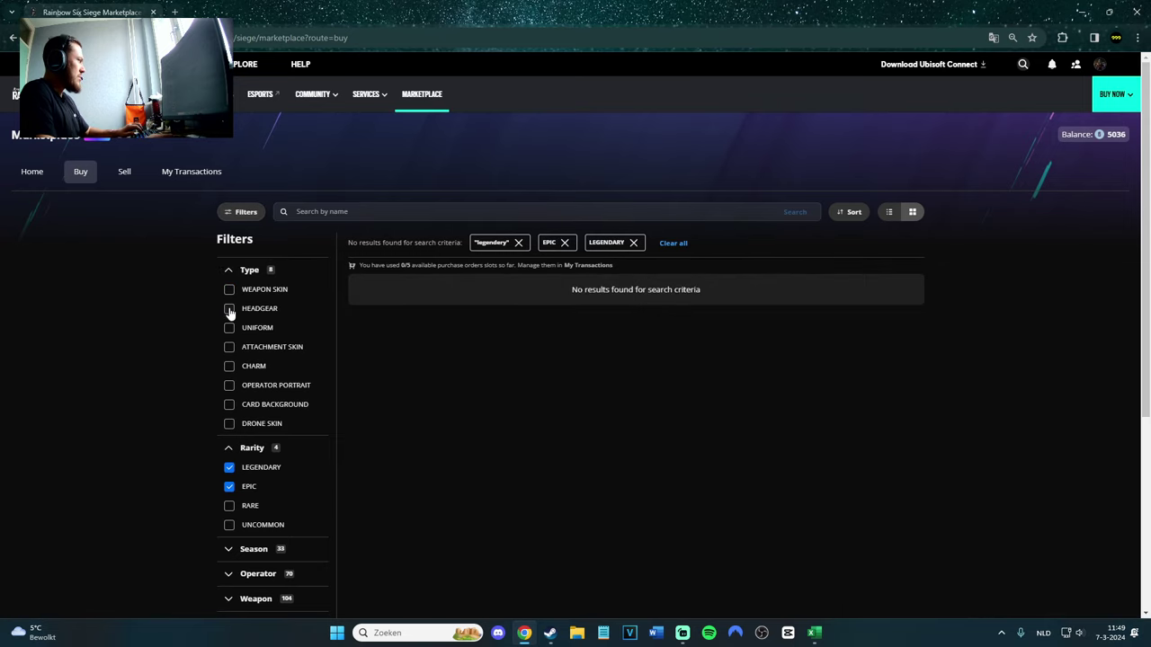
pyautogui.click(230, 328)
pyautogui.click(230, 487)
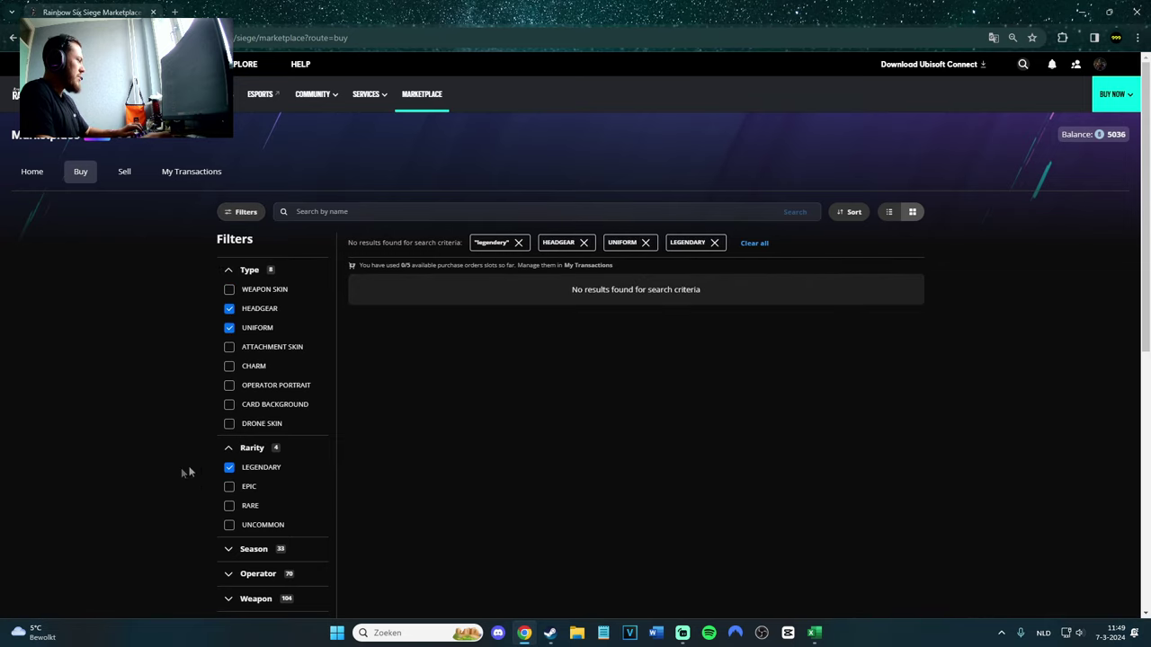
pyautogui.click(228, 448)
pyautogui.click(226, 269)
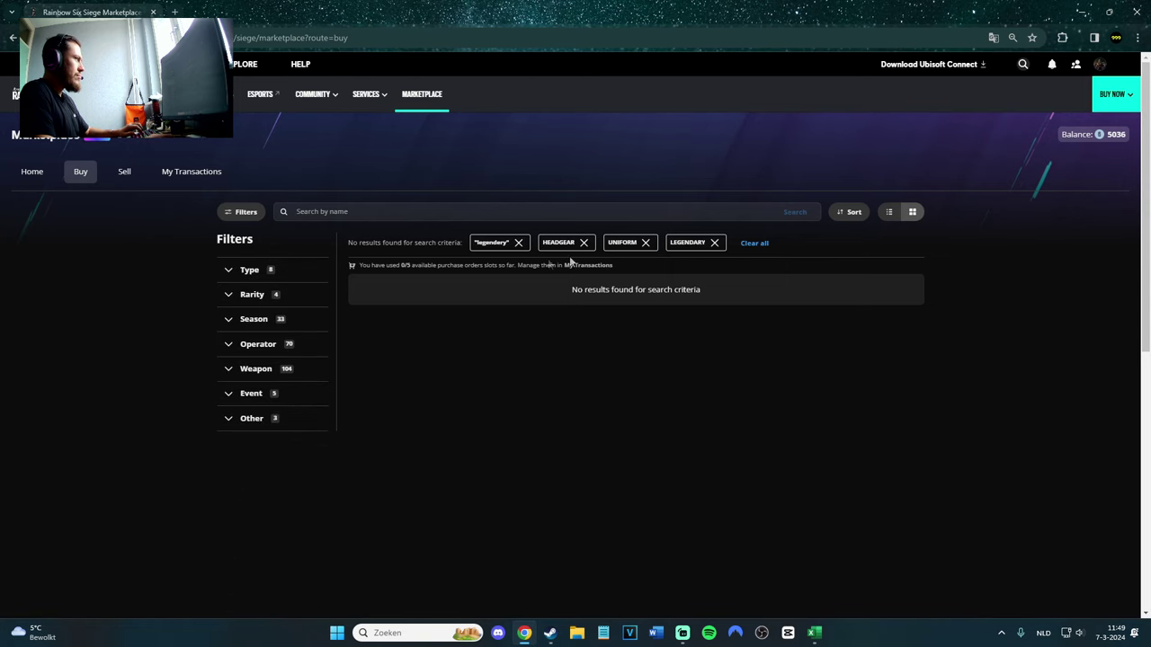
pyautogui.click(518, 243)
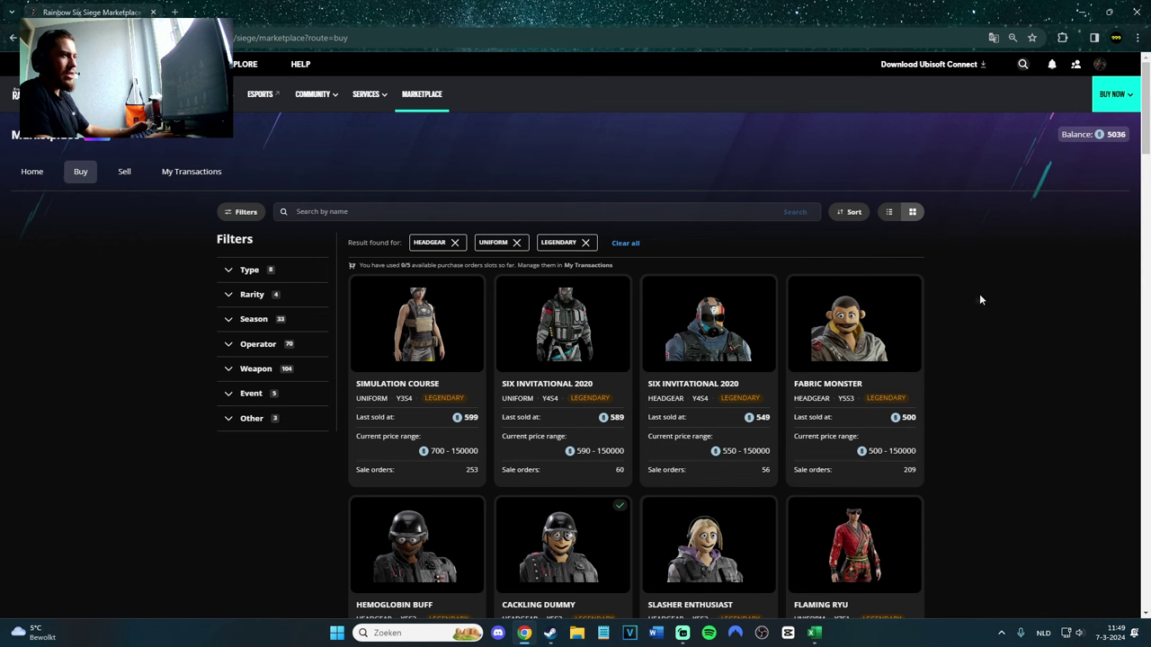
pyautogui.scroll(-2, 879, 322)
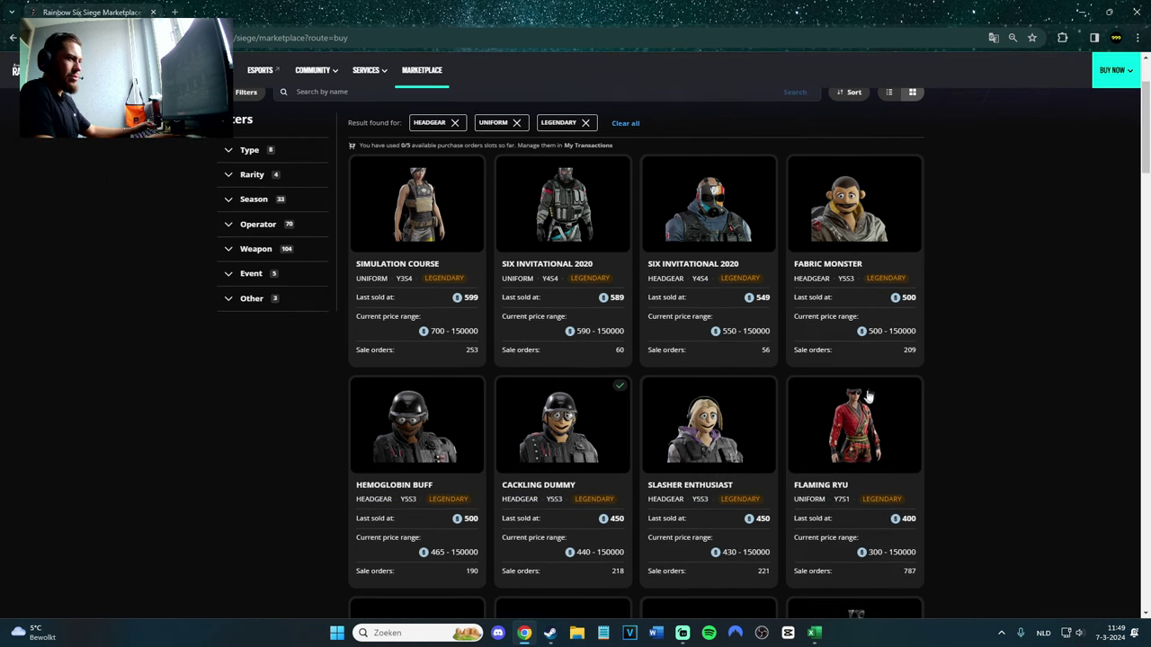